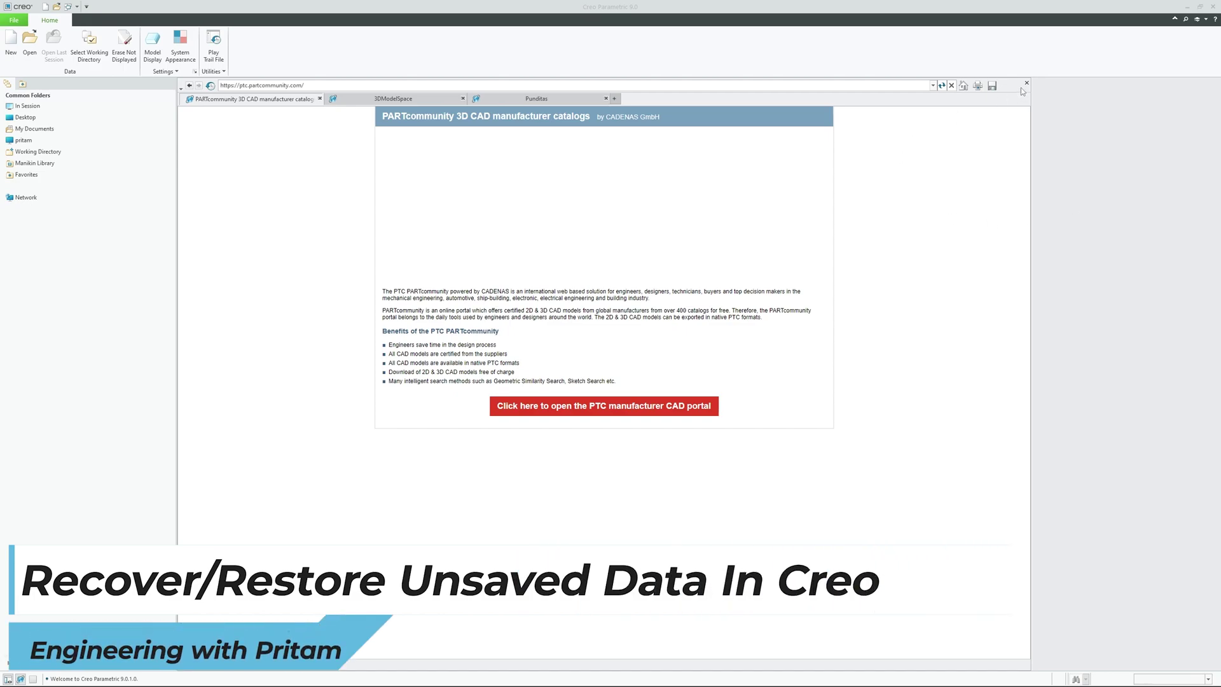
Close the web portal page, decline the exit prompt, and narrow the folder navigator.
left_click(951, 84)
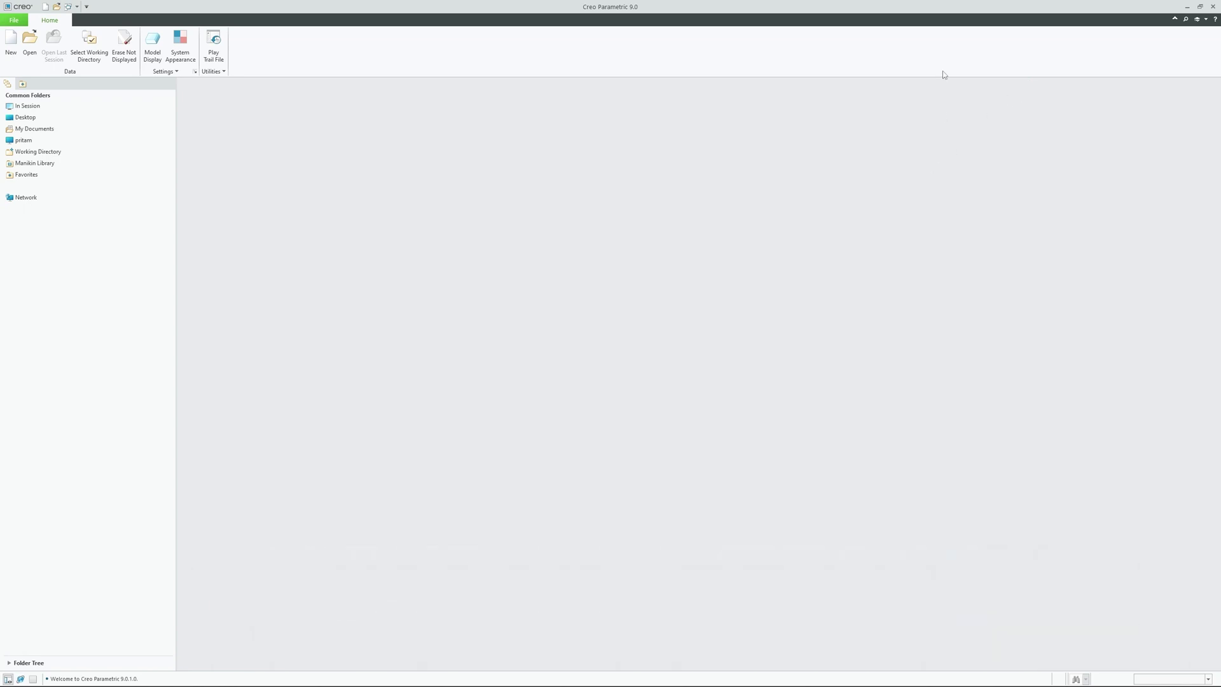
left_click(1213, 6)
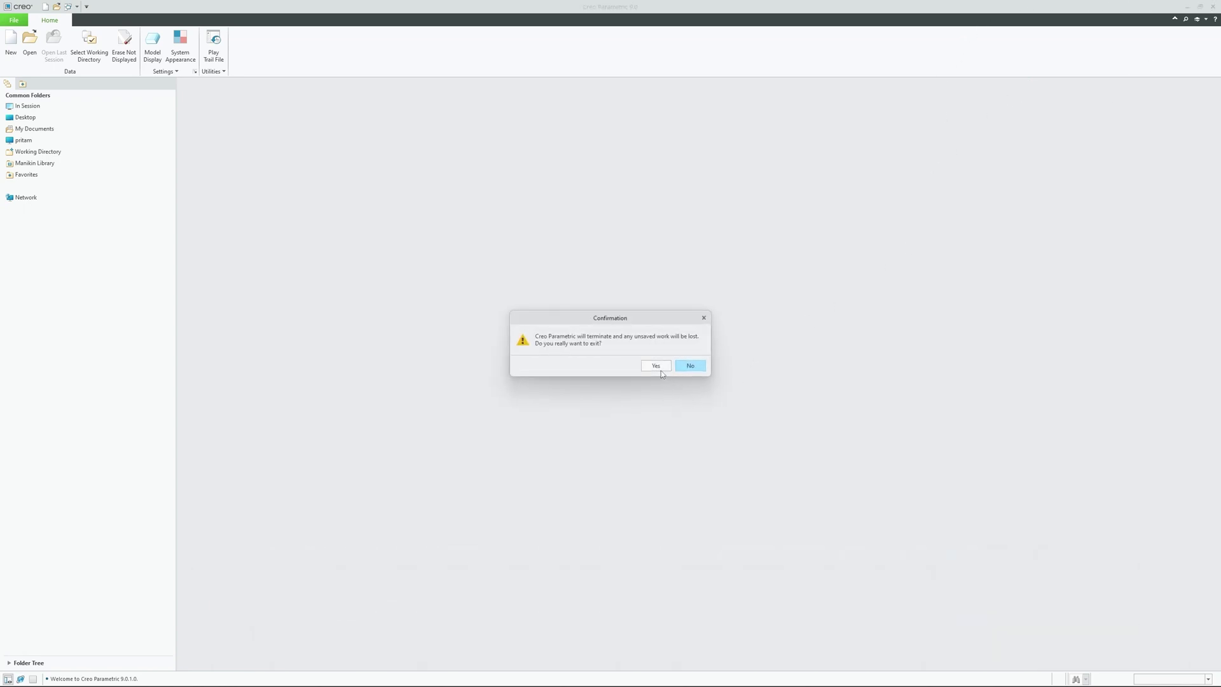
left_click(689, 365)
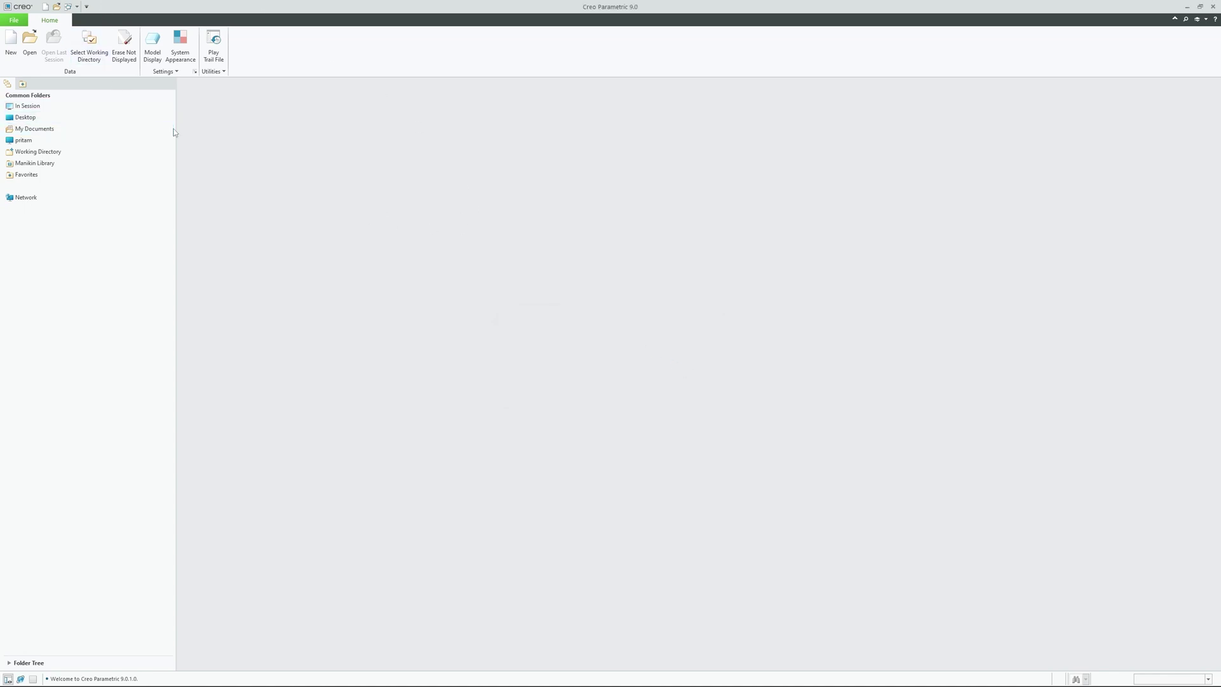
left_click_drag(175, 128, 159, 131)
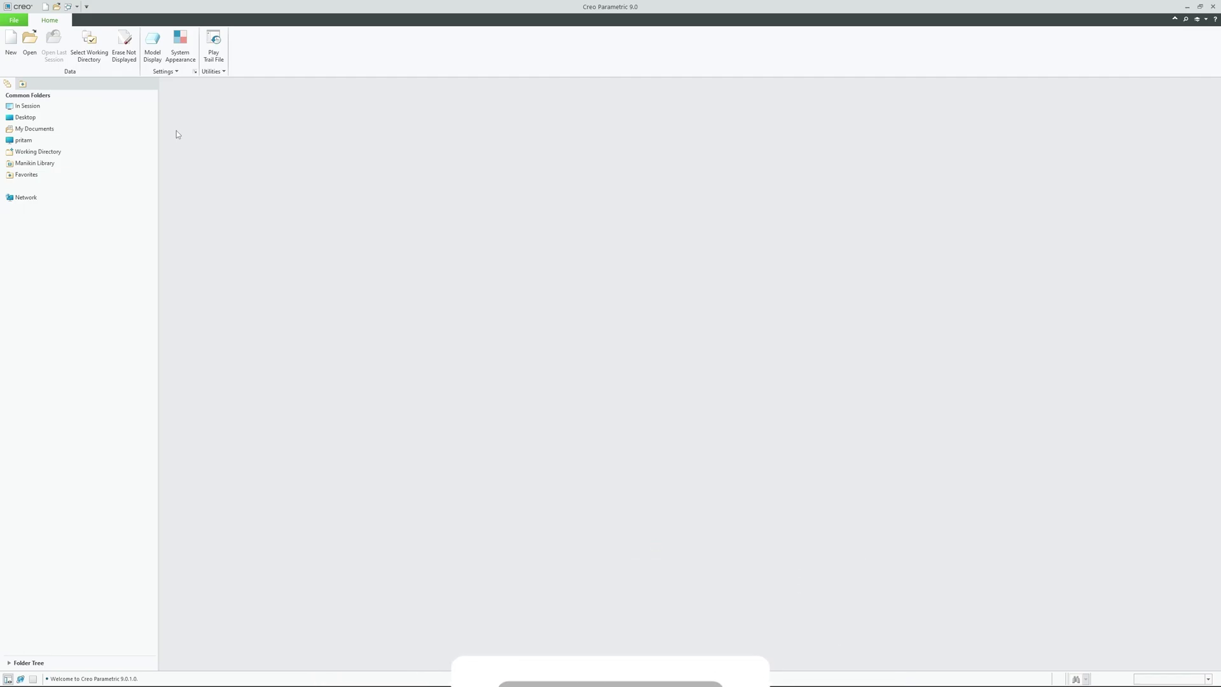
Create Part/Solid prt0001 with default settings, then start an Extrude on the FRONT datum plane.
left_click(10, 44)
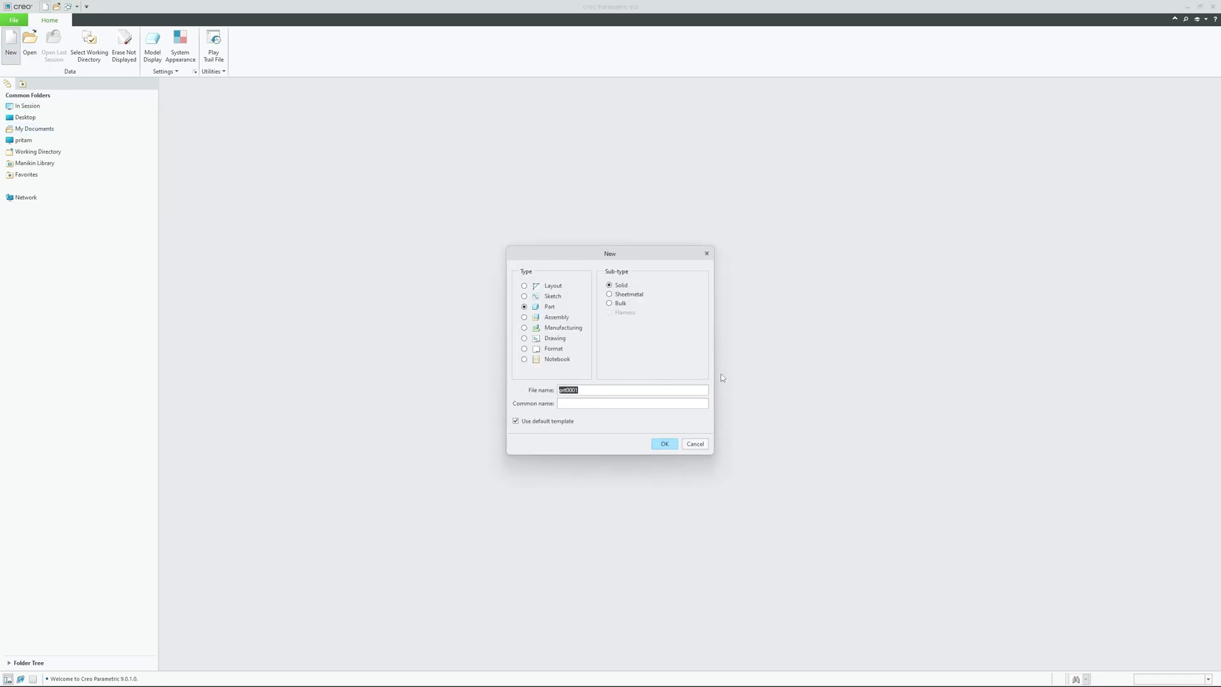
left_click(665, 444)
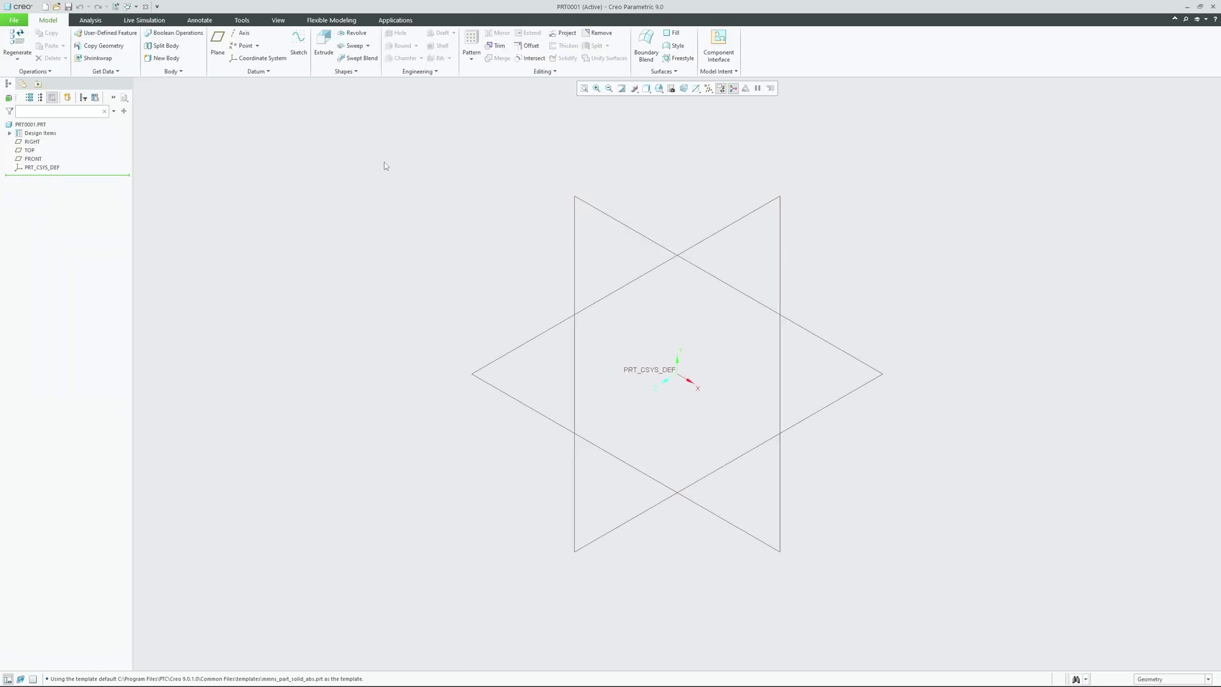
left_click(323, 44)
left_click(575, 205)
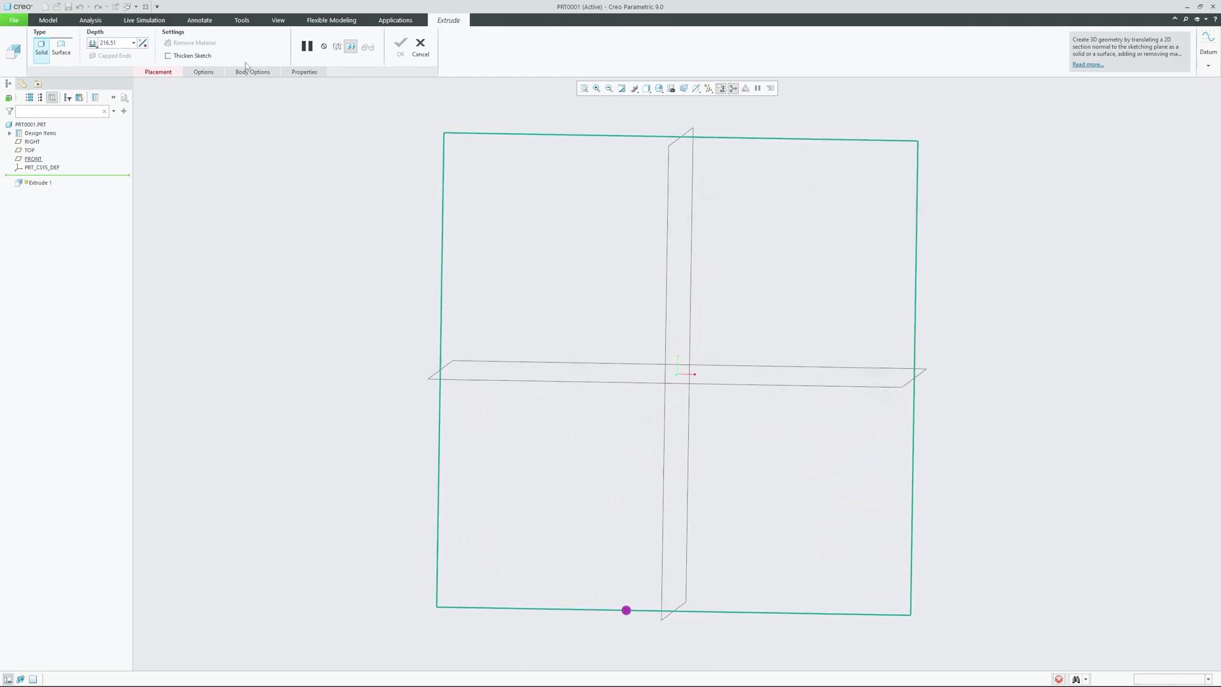
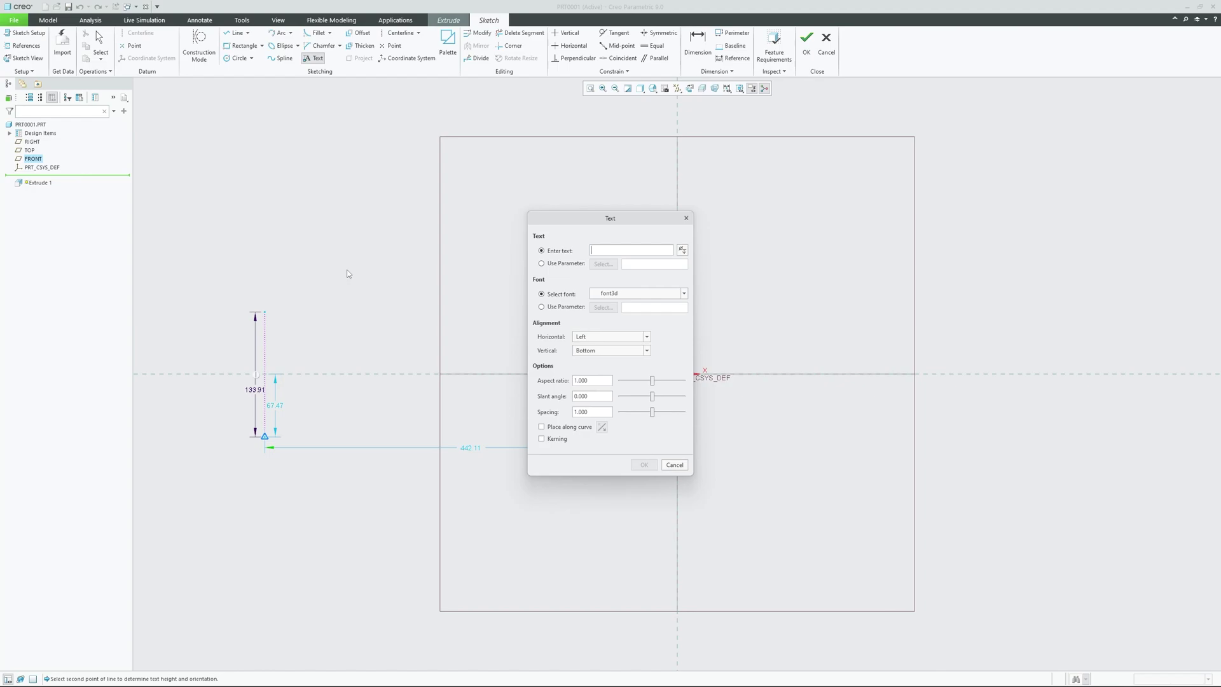
type("Enginee")
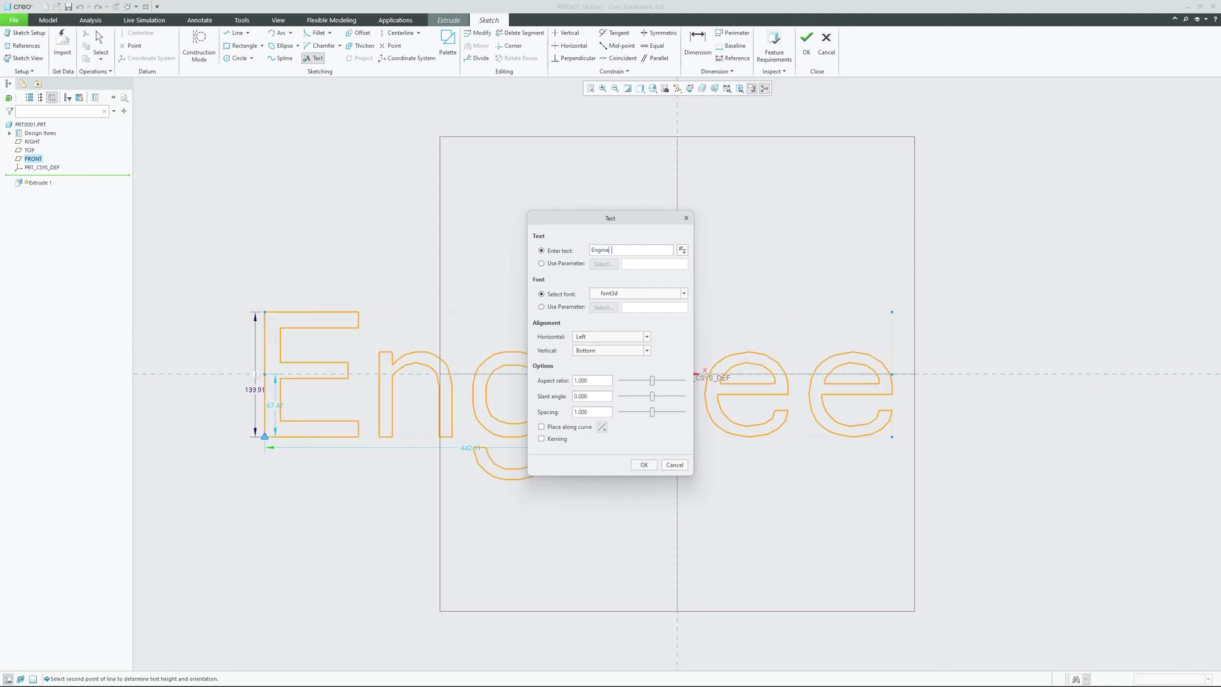
type("ring")
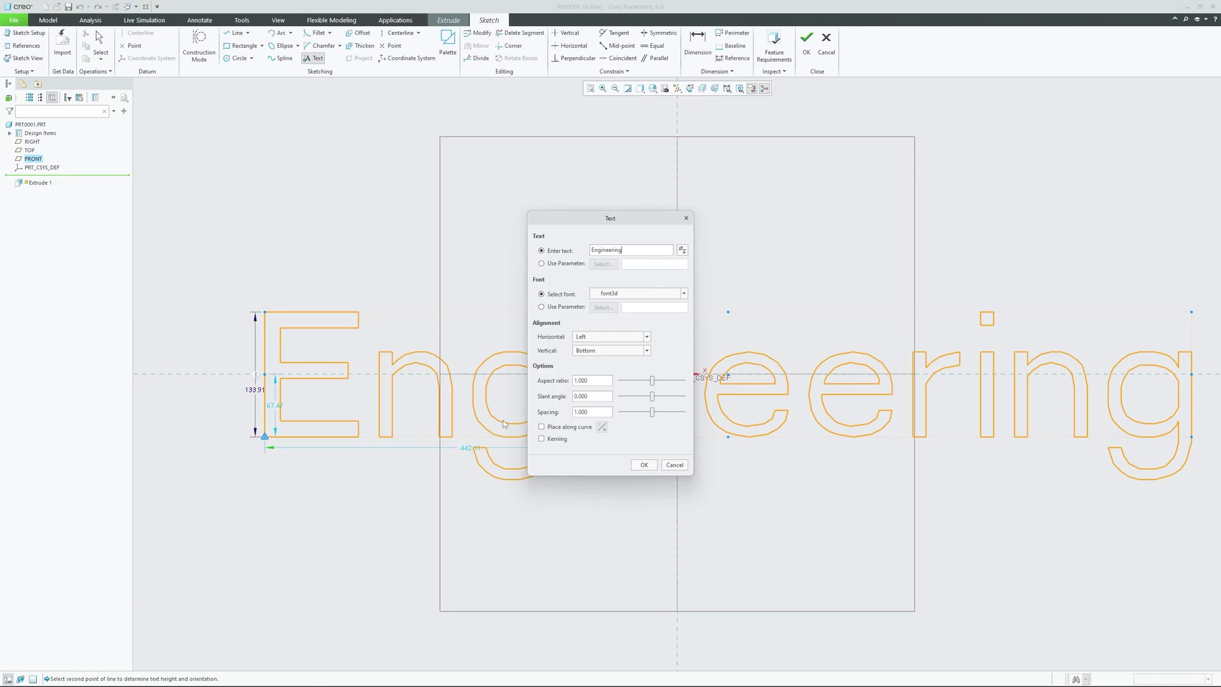
Confirm the 'Engineering' text in the sketch.
left_click(642, 465)
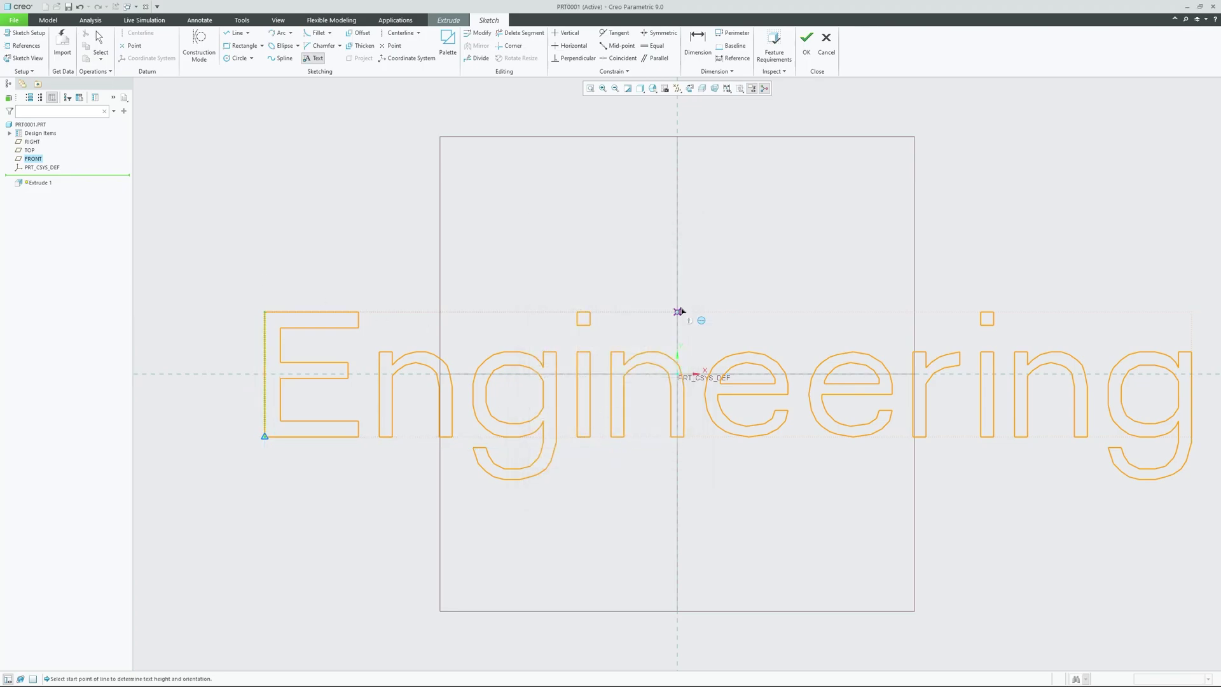
Extrude the Engineering text sketch to a depth of about 97.70 and accept it.
left_click(807, 38)
scroll(640, 369, "up", 4)
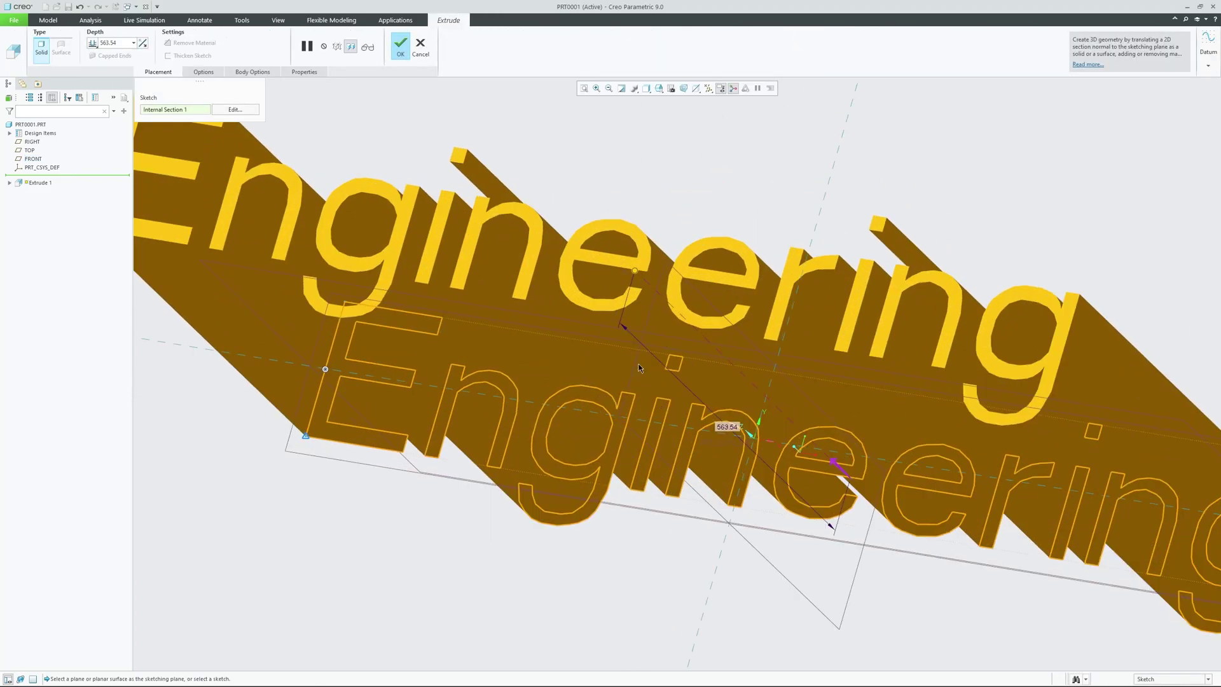
left_click_drag(631, 278, 783, 299)
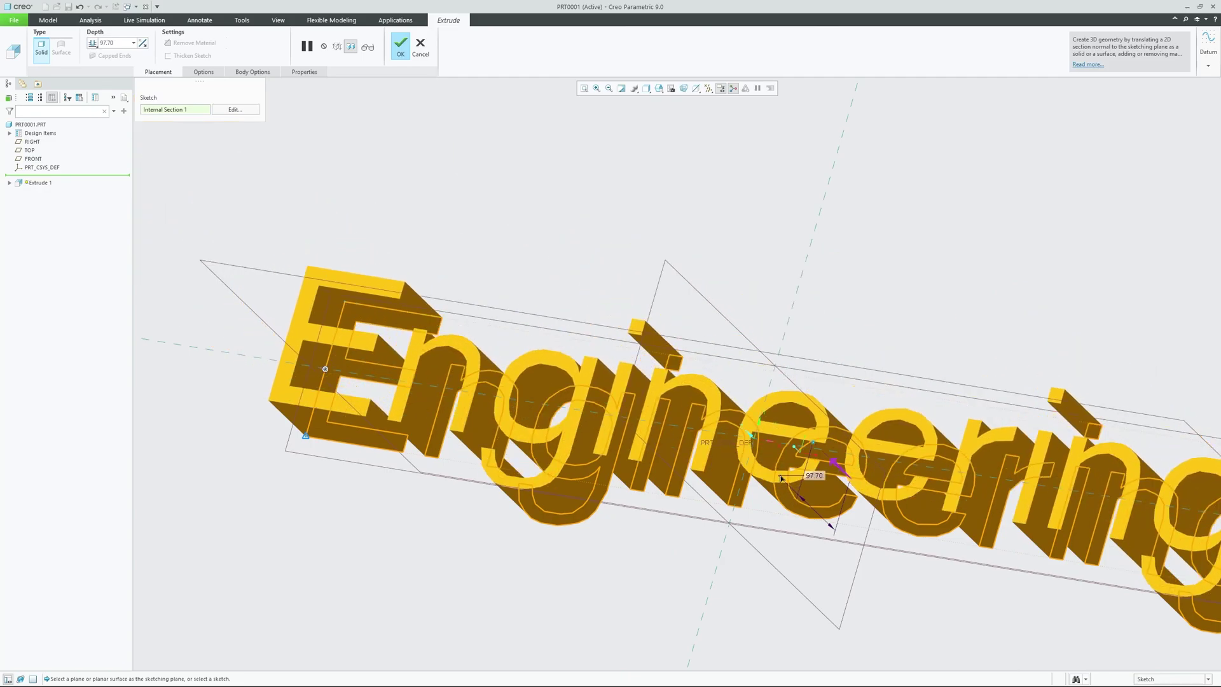
middle_click(783, 299)
middle_click_drag(627, 430, 415, 304)
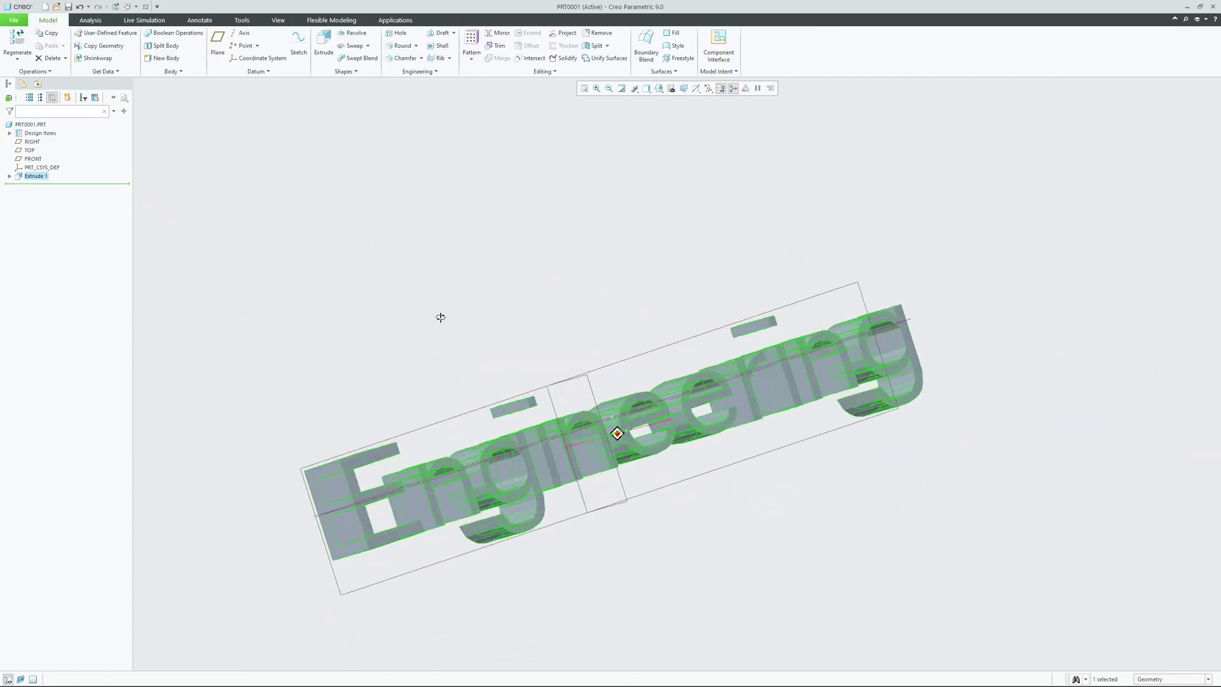
left_click(415, 303)
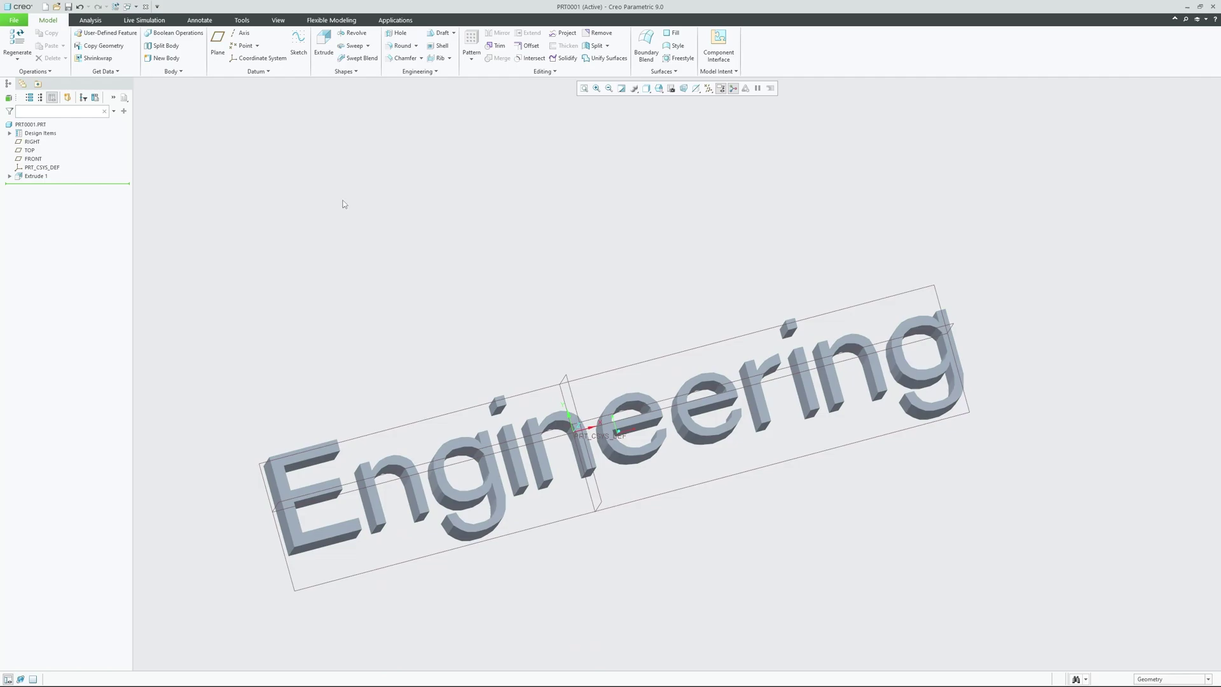
Open the recent adjuster.prt, switch between it and the Engineering part, then close the windows.
left_click(14, 21)
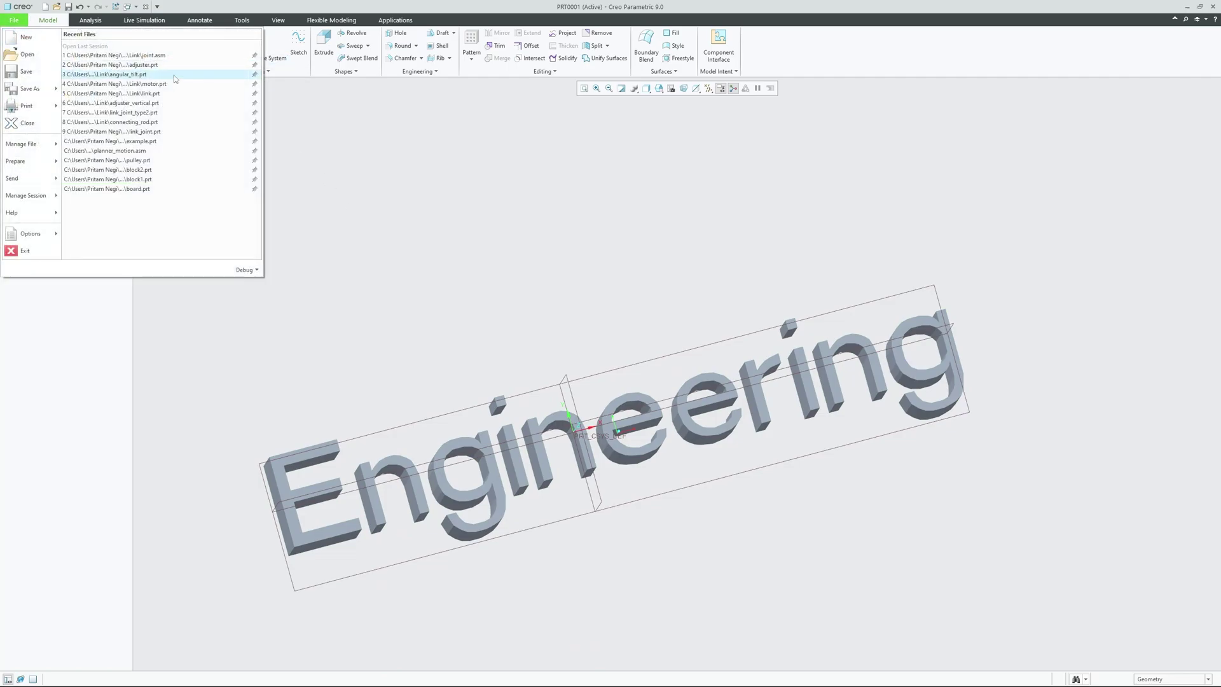
left_click(110, 65)
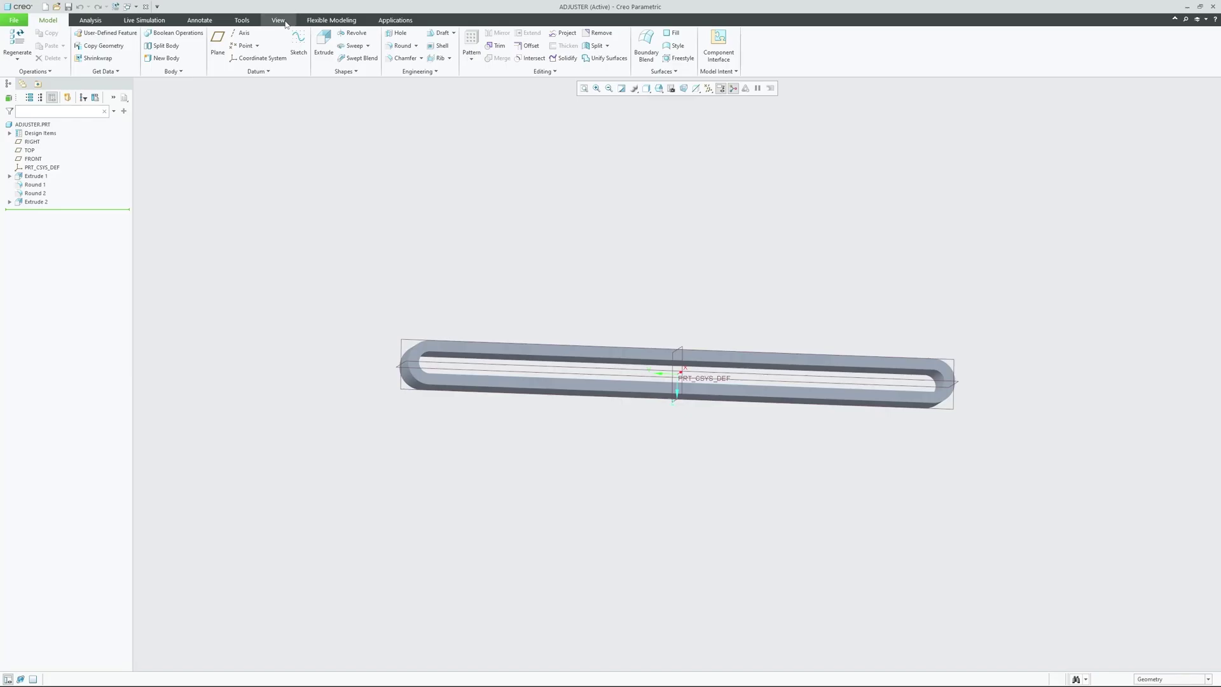
left_click(570, 50)
left_click(548, 82)
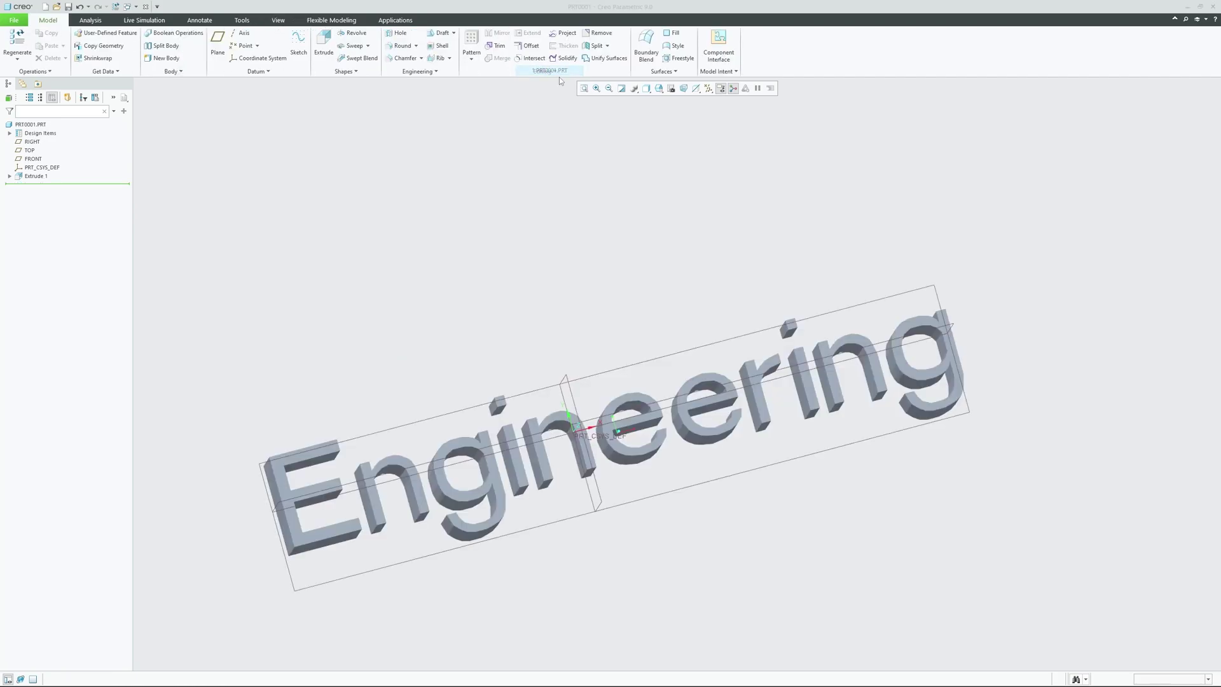
left_click(278, 20)
left_click(571, 43)
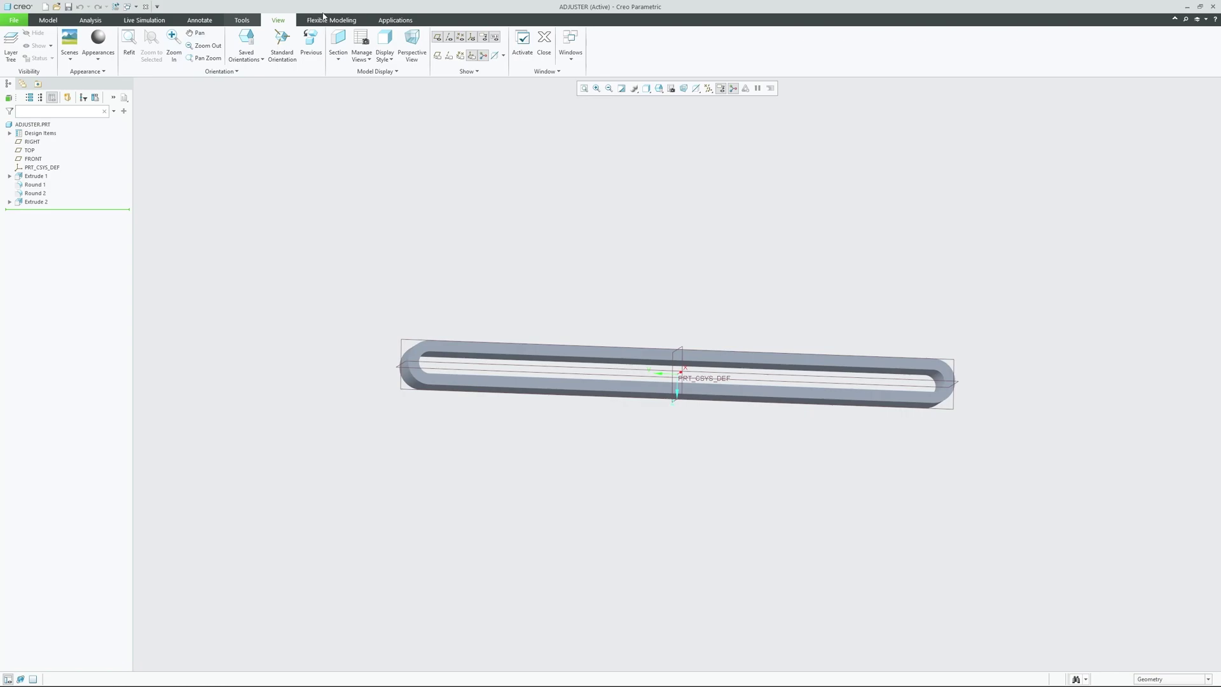
left_click(538, 56)
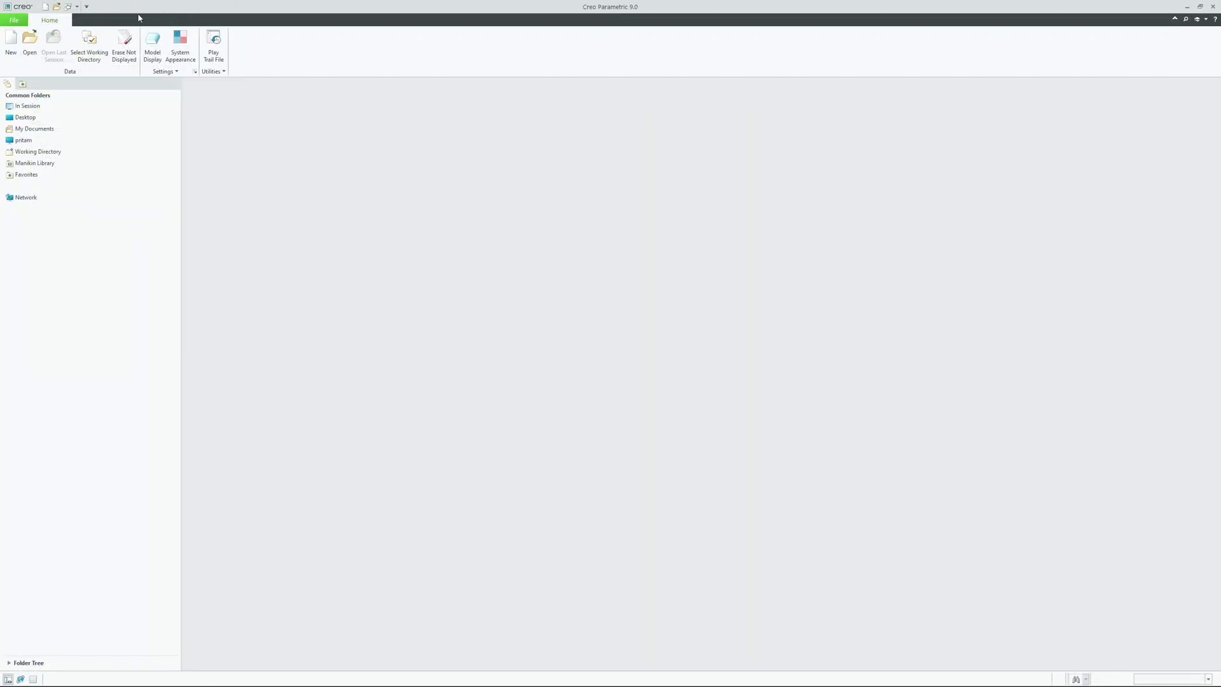
Browse the In Session folder listing adjuster.prt and prt0001.prt.
left_click(14, 20)
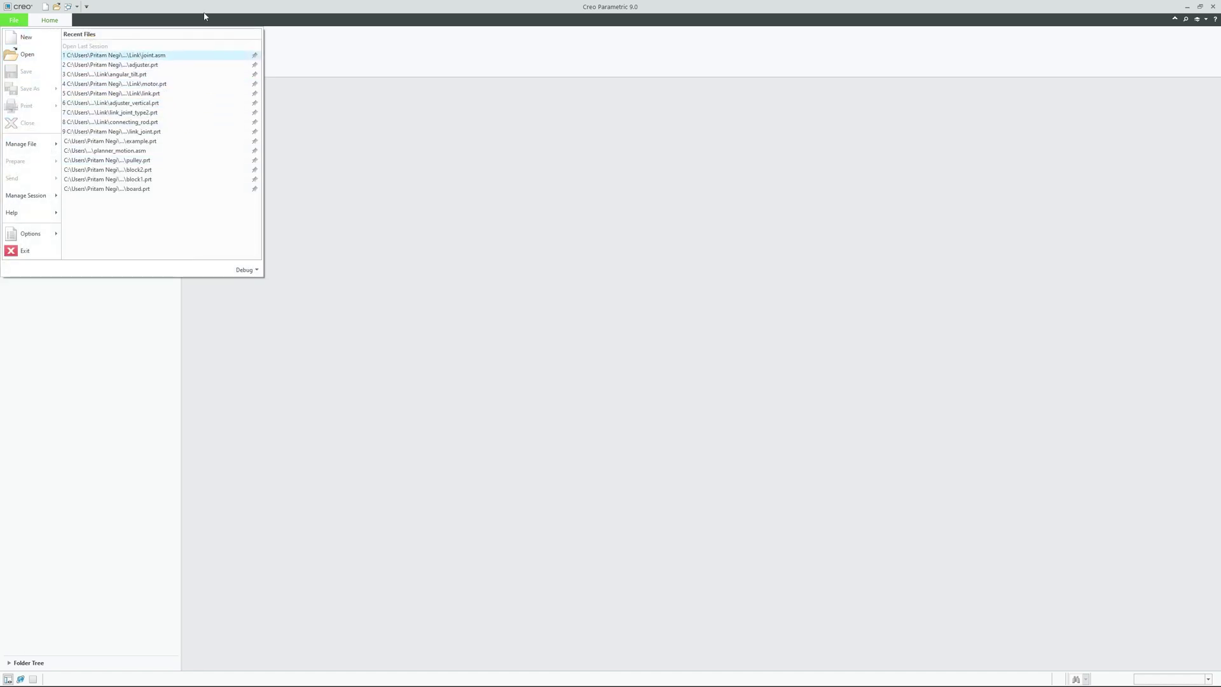
left_click(390, 106)
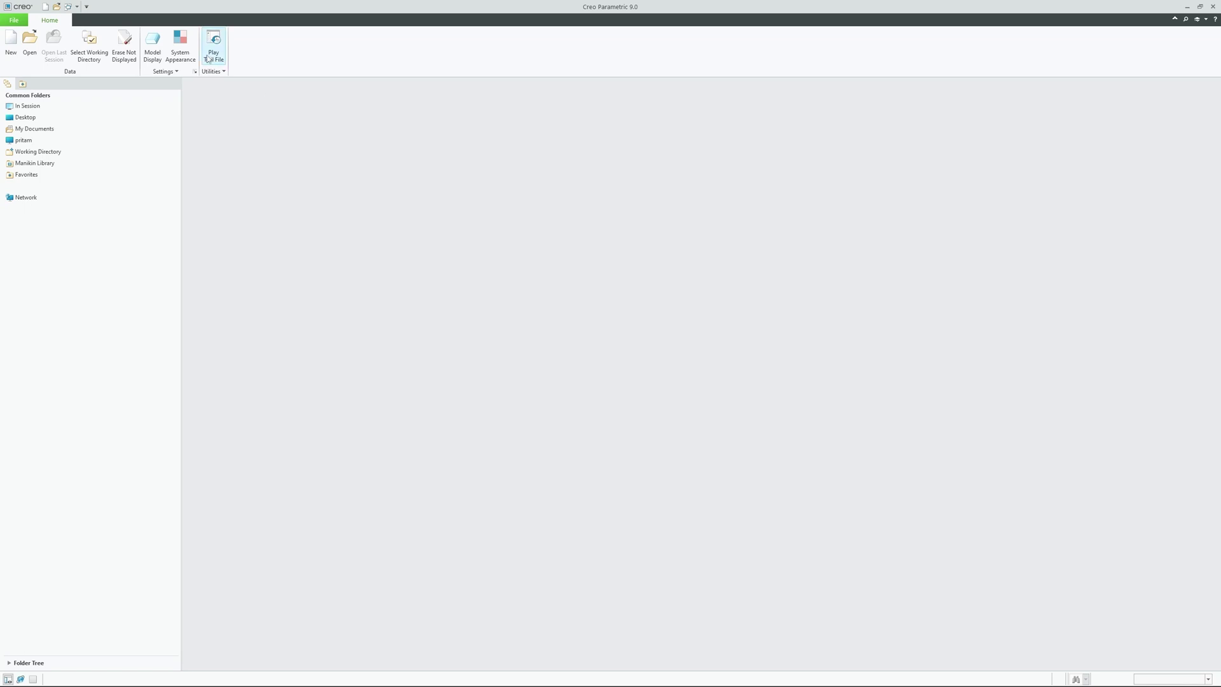
left_click(42, 107)
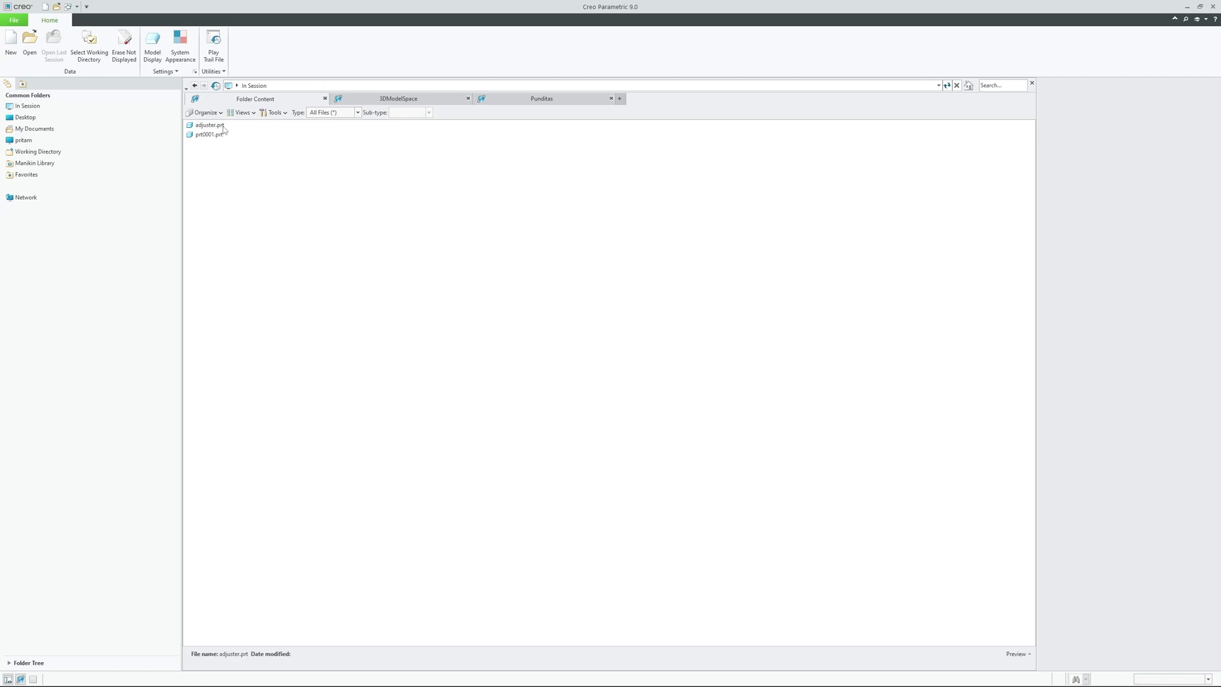
Show the session parts as thumbnails and select prt0001.prt.
right_click(221, 148)
mouse_move(188, 163)
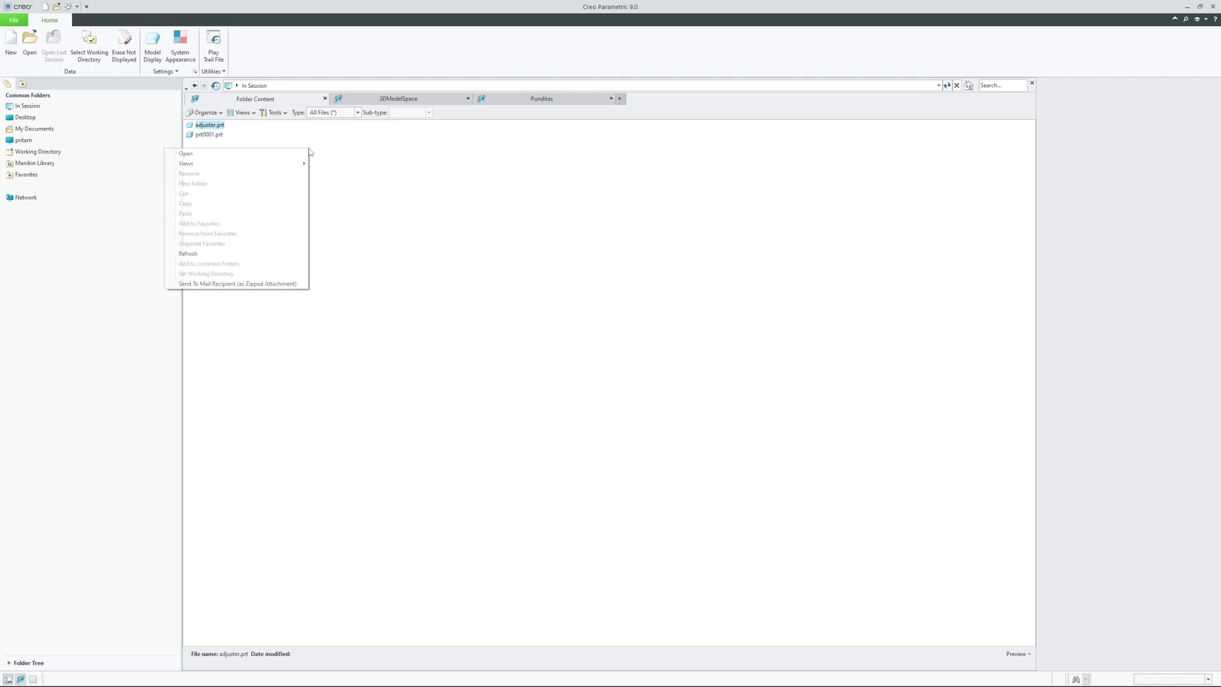
left_click(117, 174)
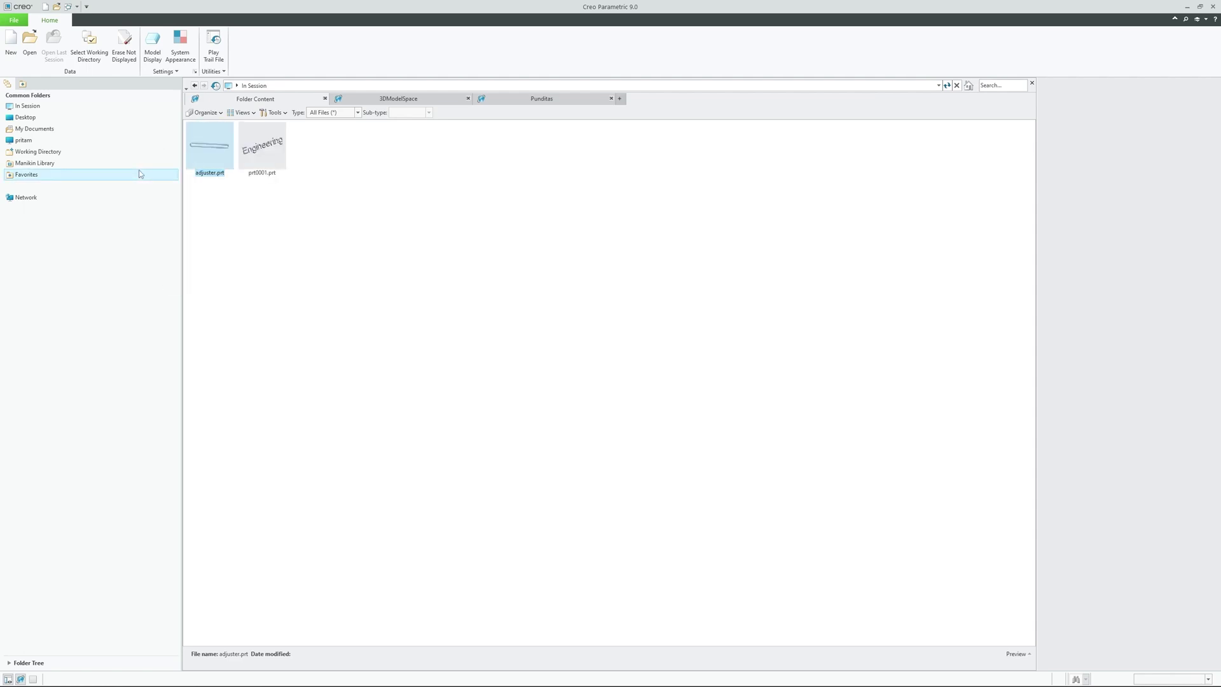
right_click(245, 214)
key("Escape")
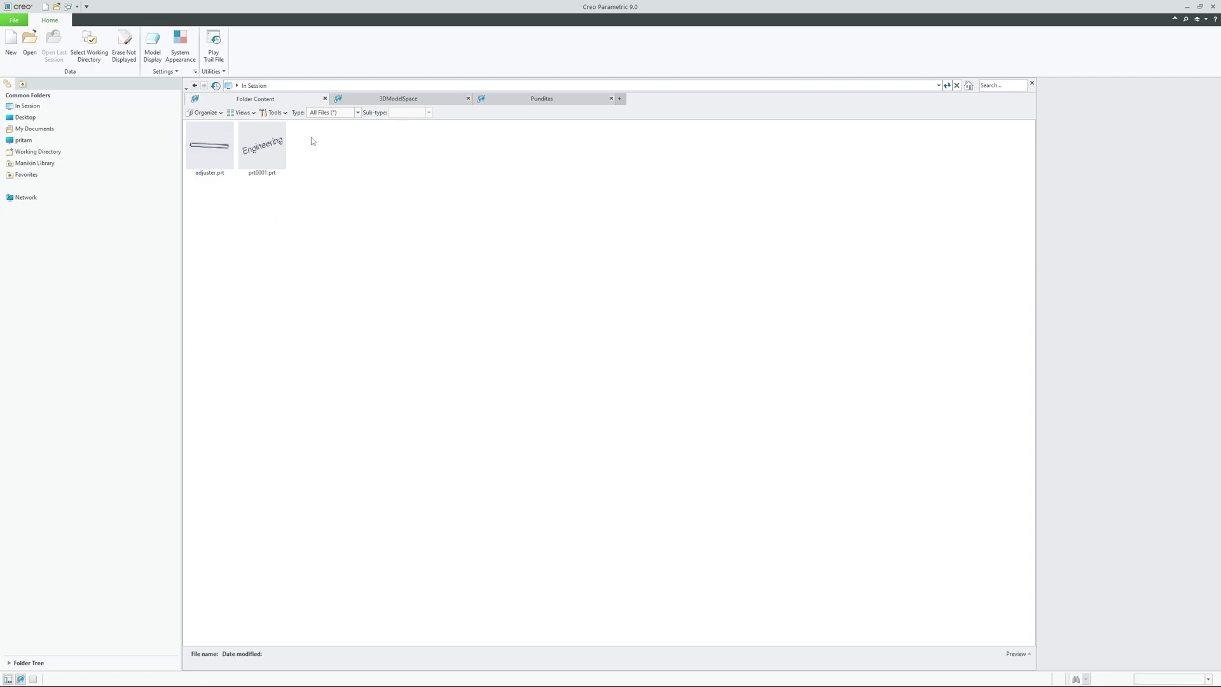
left_click(276, 150)
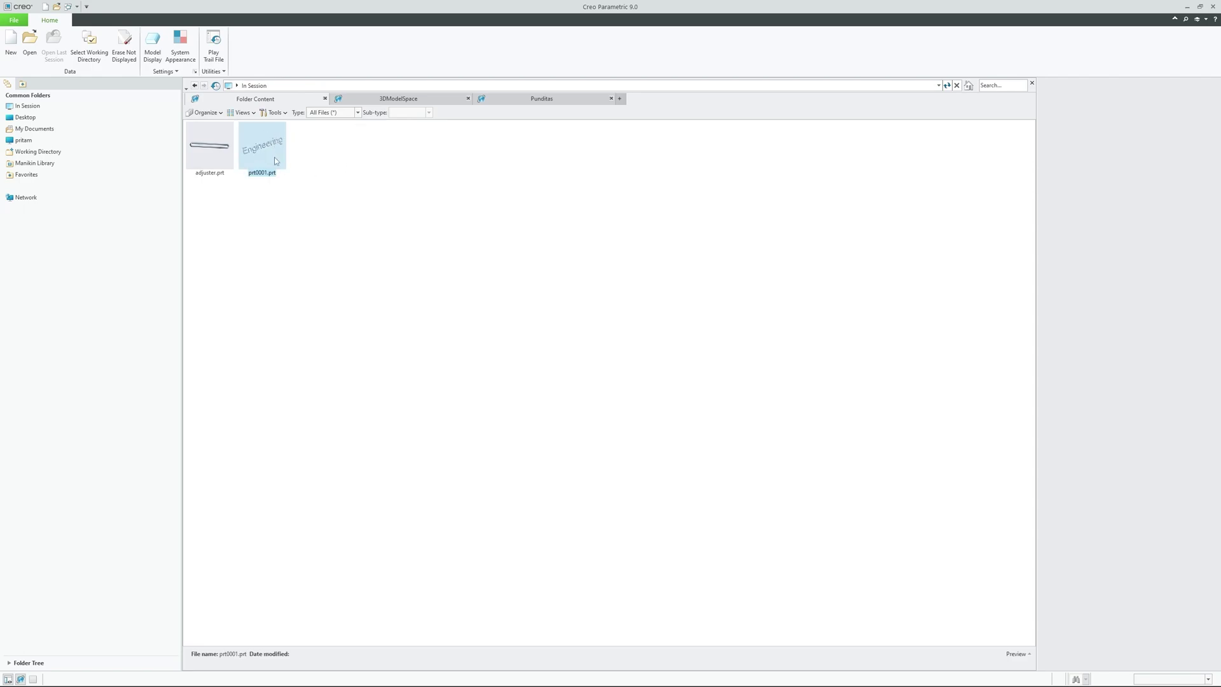
Reopen prt0001.prt and turn off the datum plane display.
double_click(275, 160)
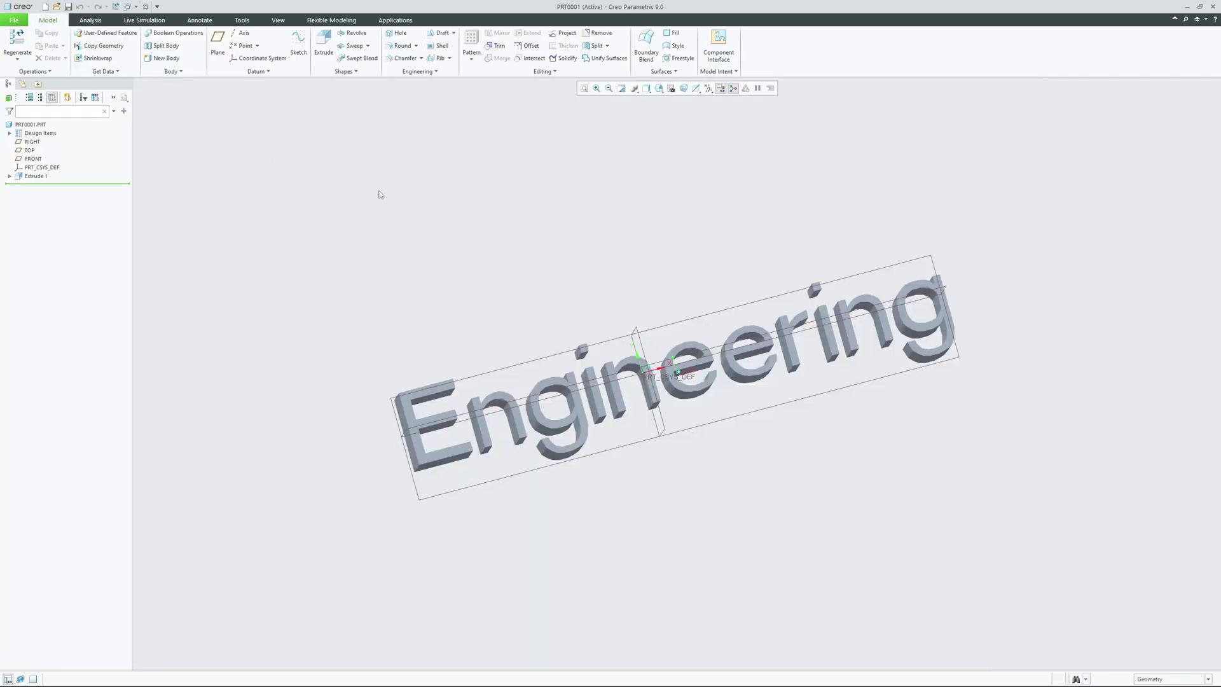
scroll(624, 495, "up", 1)
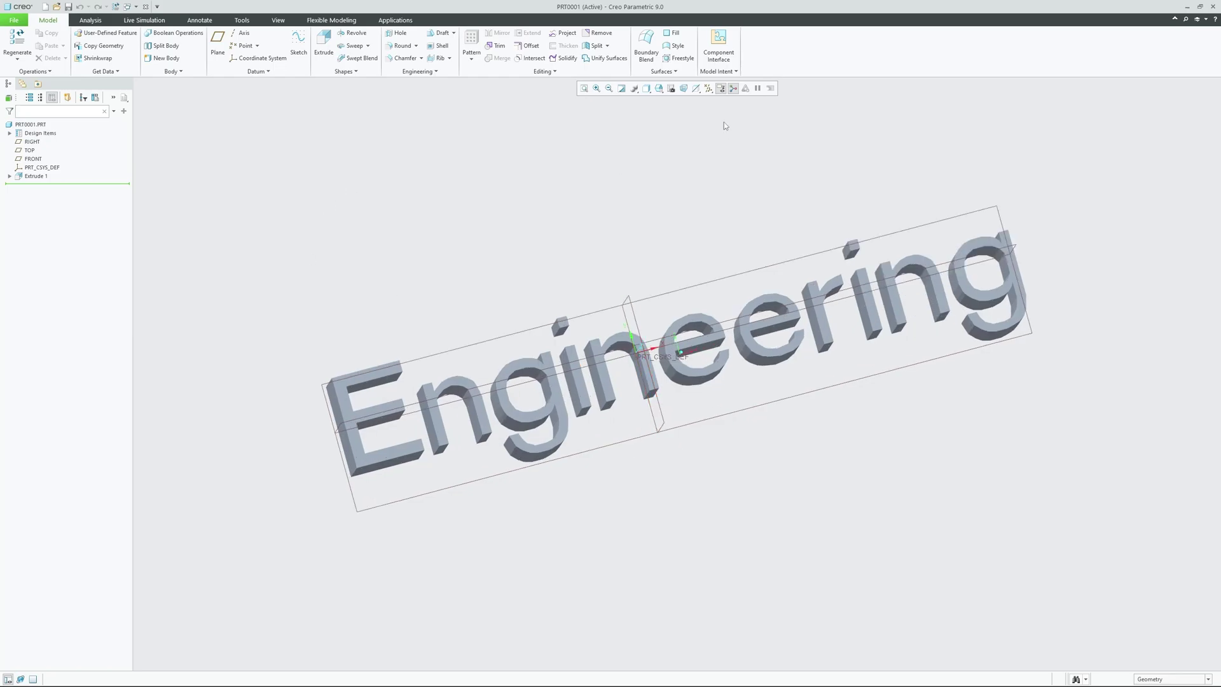
left_click(707, 88)
left_click(668, 105)
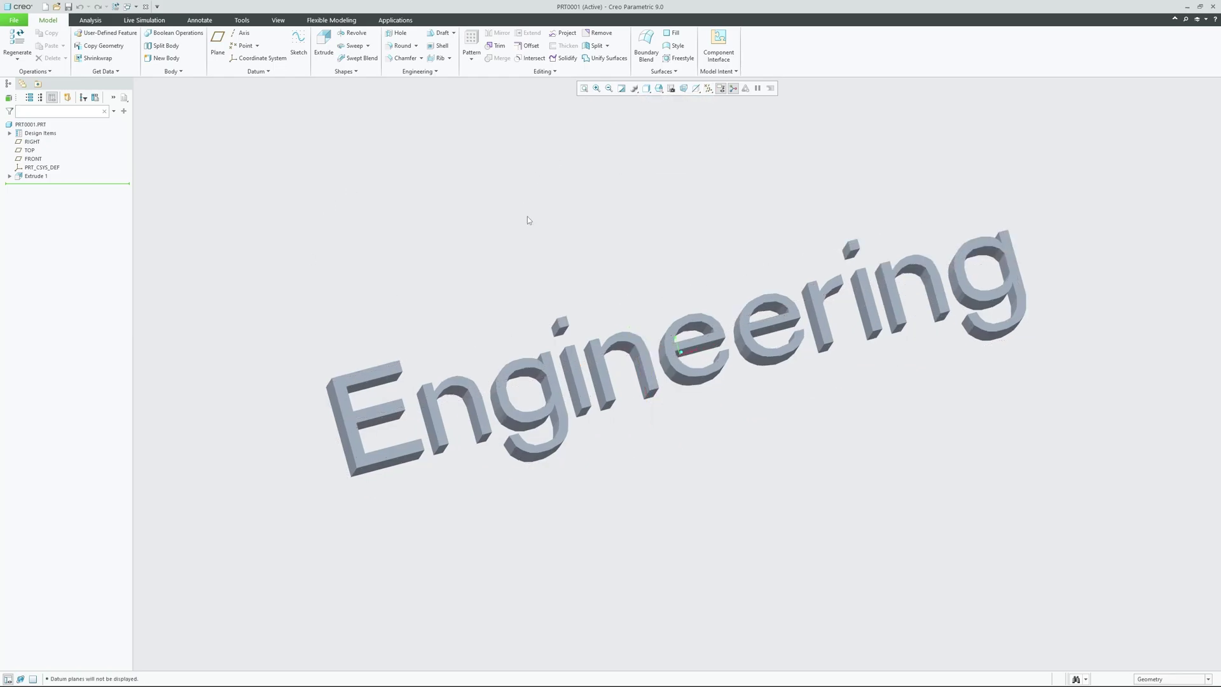
mouse_move(527, 217)
middle_mouse_down()
mouse_move(591, 273)
mouse_move(559, 259)
middle_mouse_up()
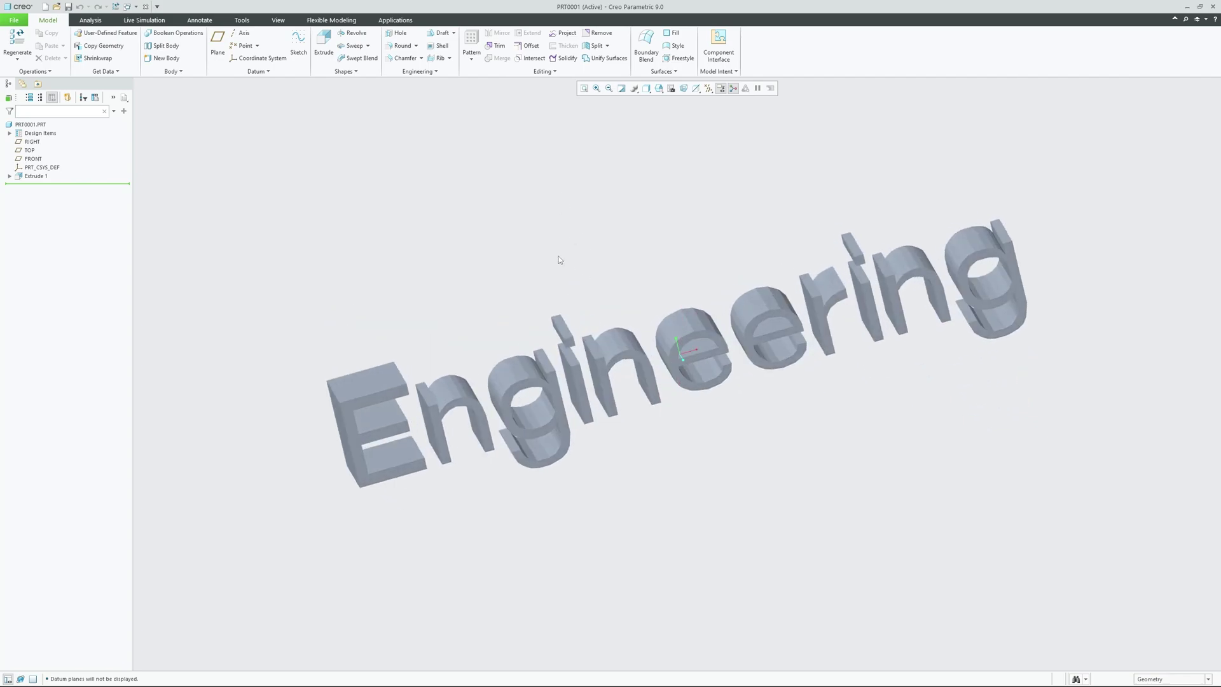
Look through the View tab and File menu without changing anything.
left_click(279, 19)
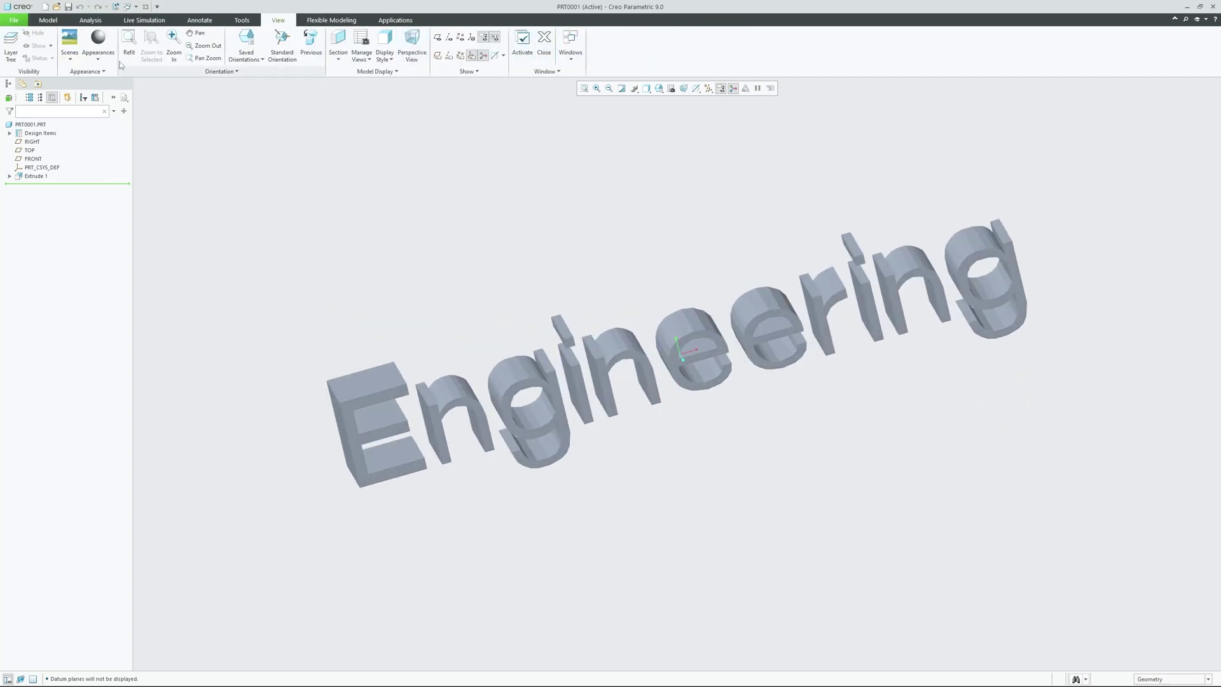
left_click(15, 20)
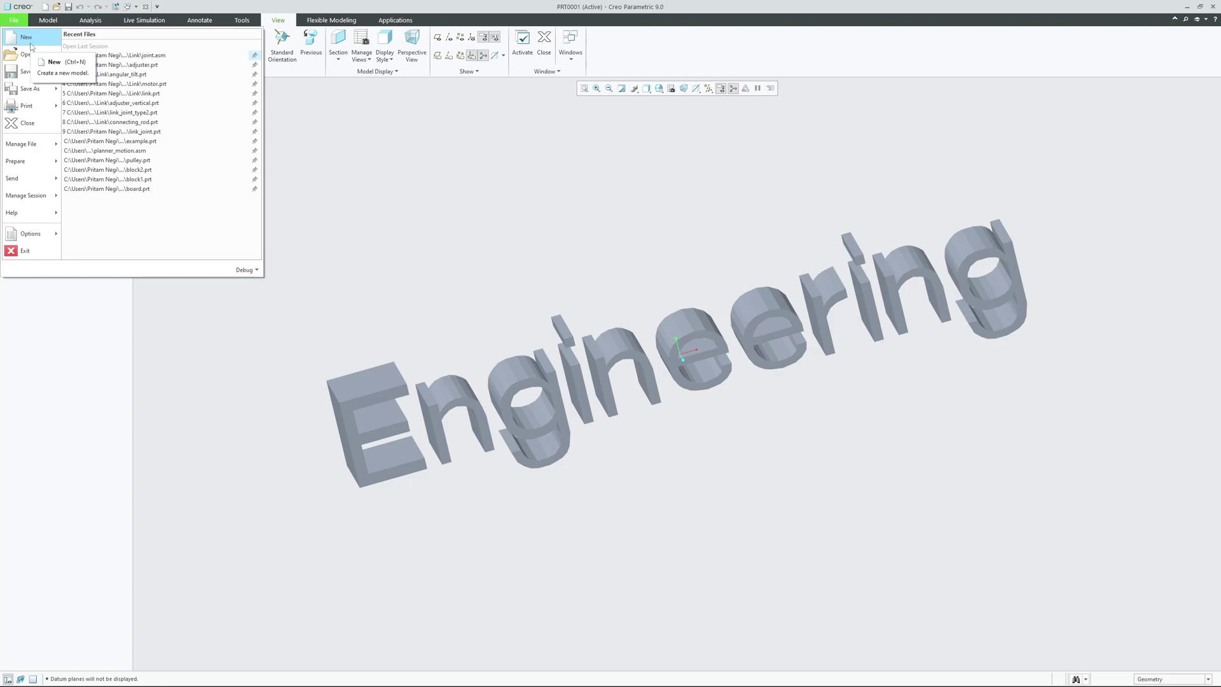
left_click(444, 129)
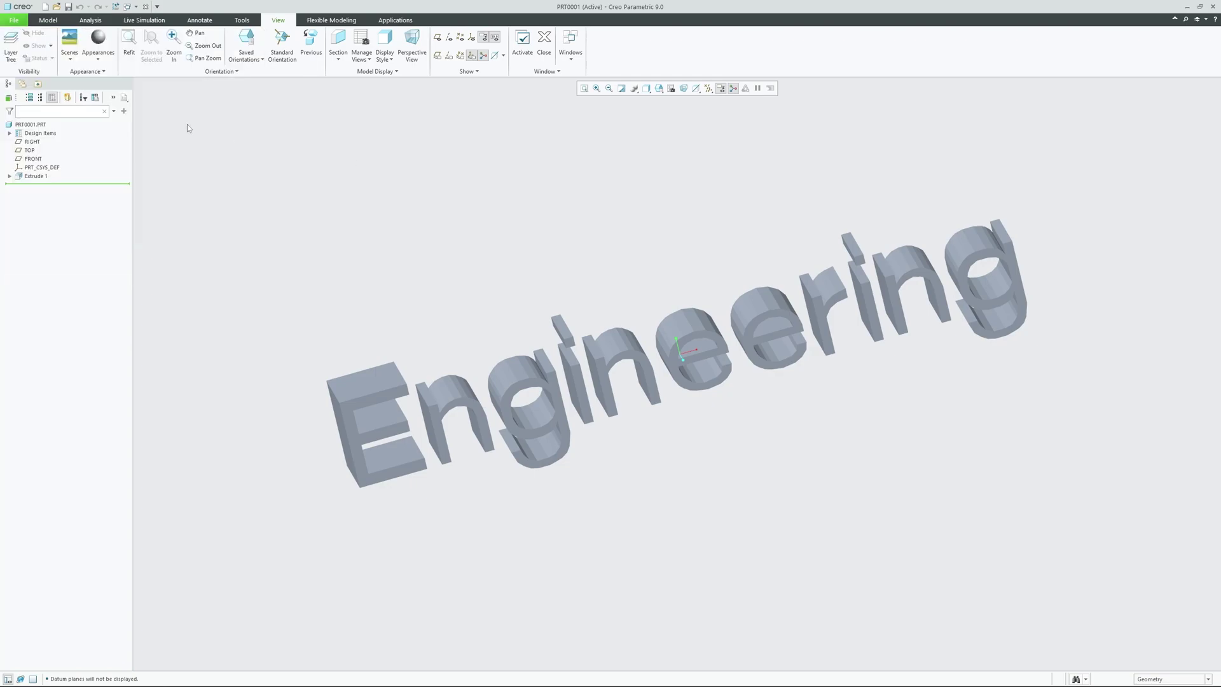
Open adjuster.prt from the In Session folder.
left_click(25, 86)
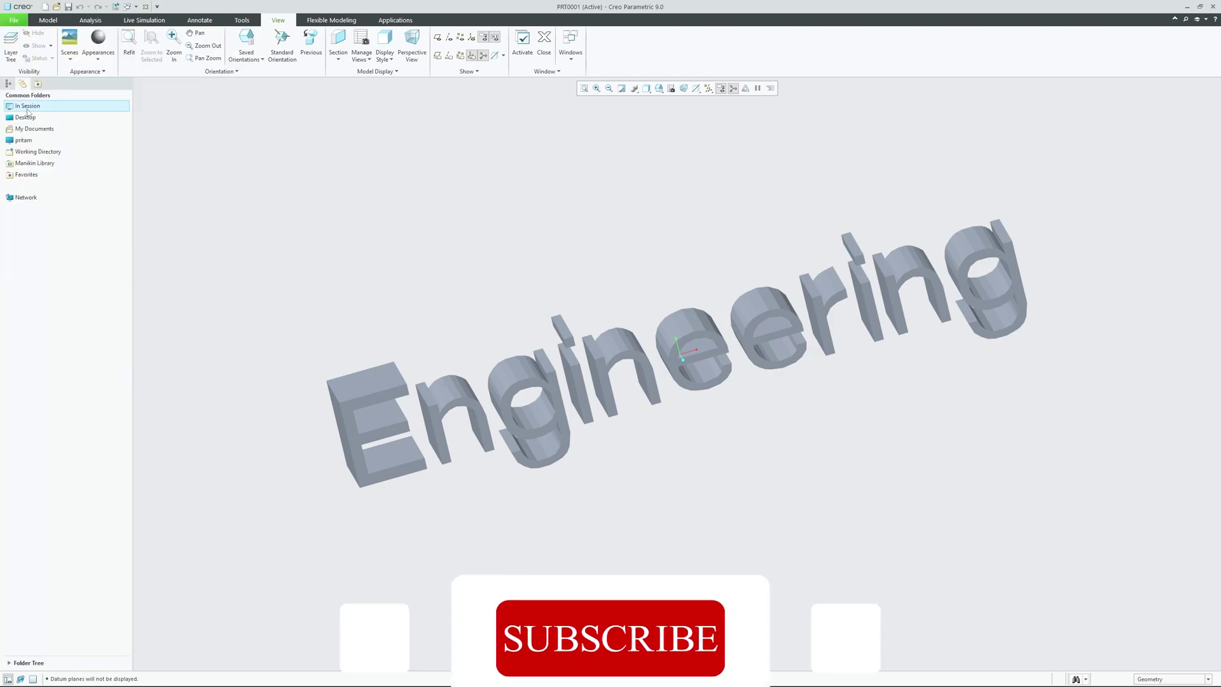
left_click(27, 105)
double_click(161, 165)
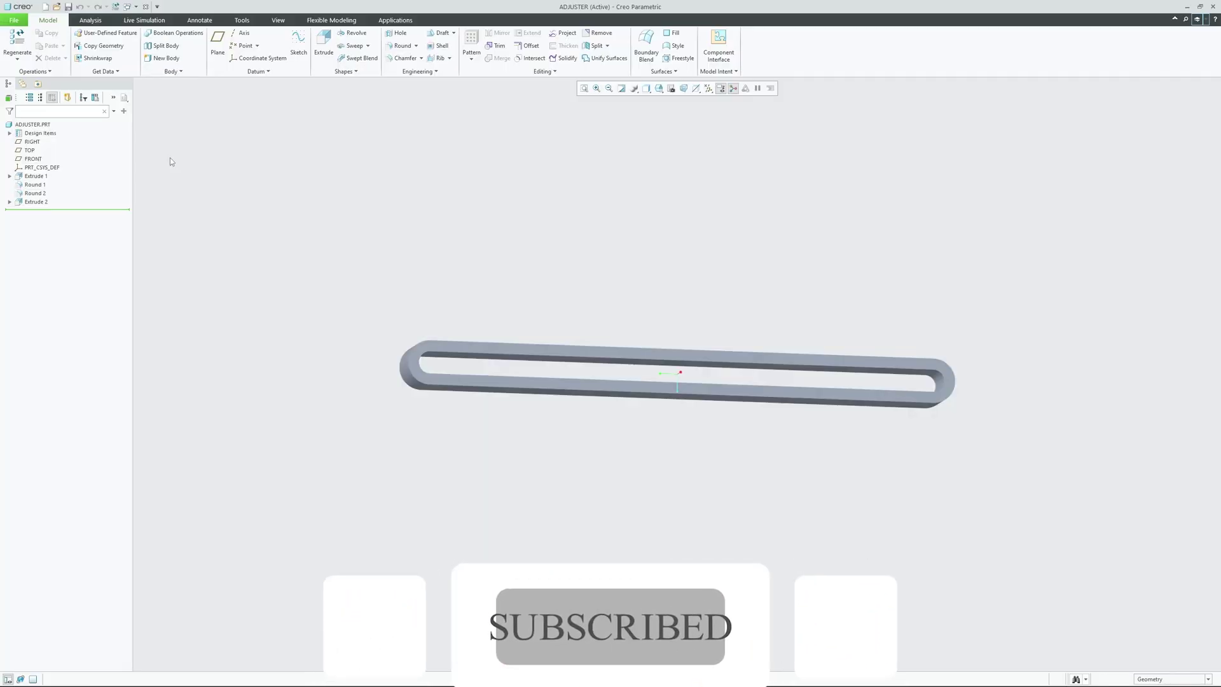
Switch between the PRT0001 and ADJUSTER windows, closing the file browser.
left_click(278, 20)
left_click(569, 53)
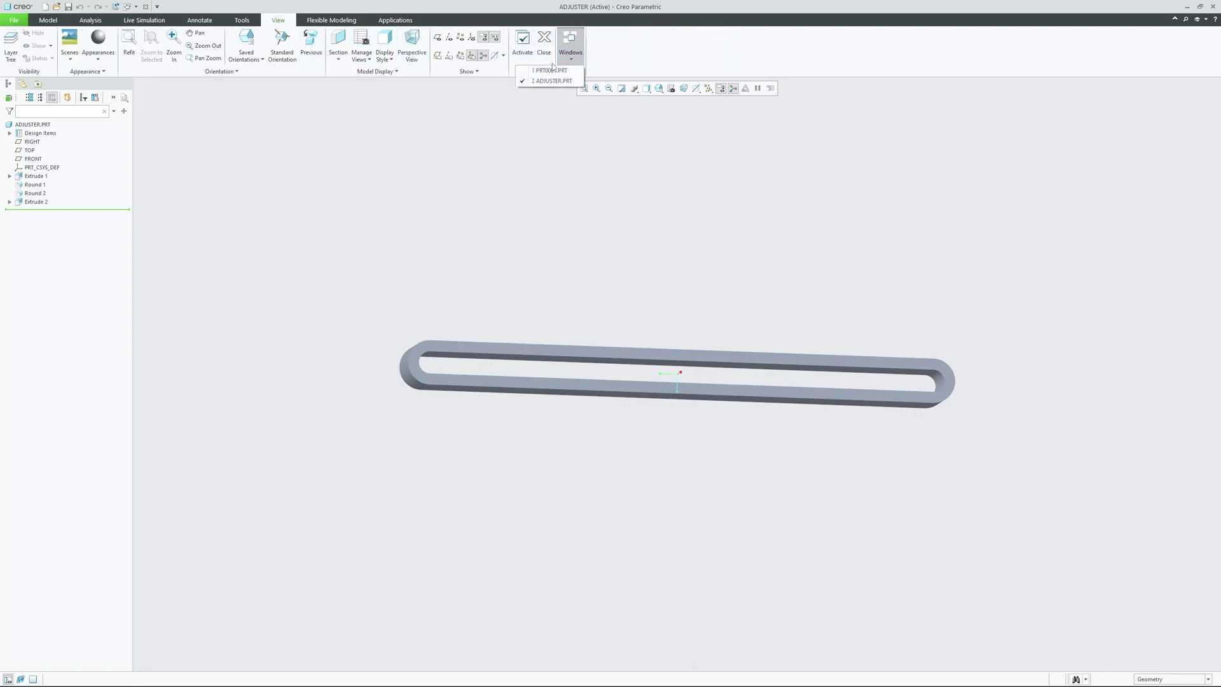
left_click(553, 77)
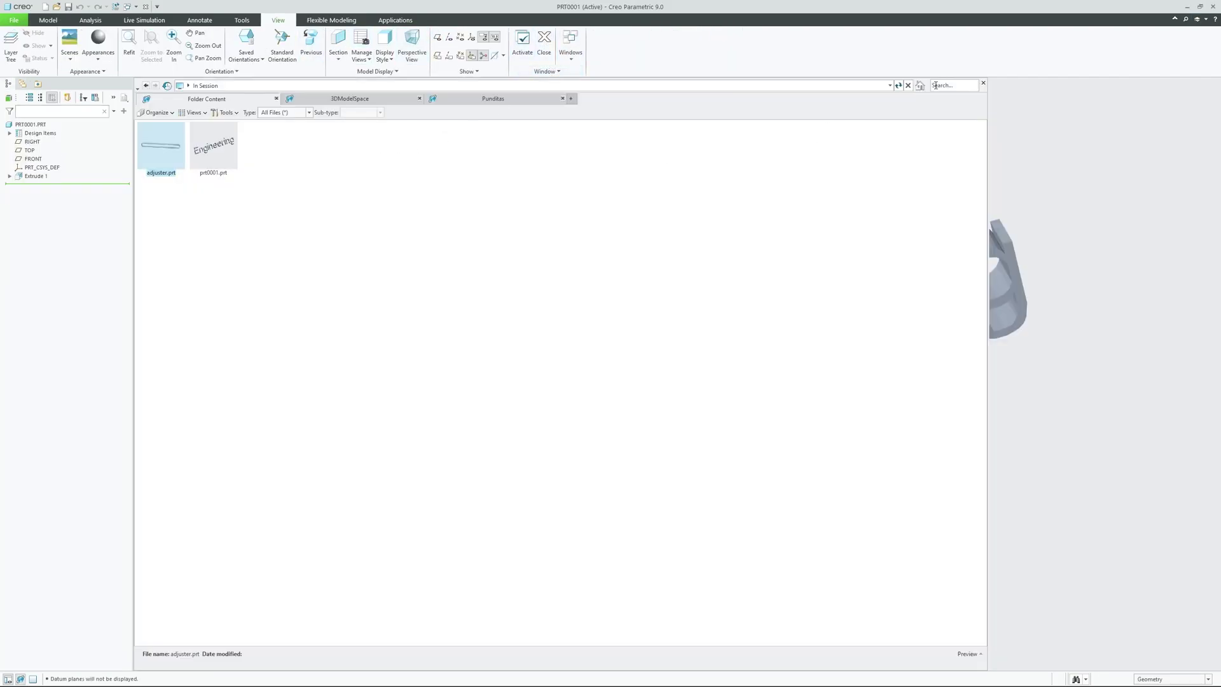
left_click(983, 85)
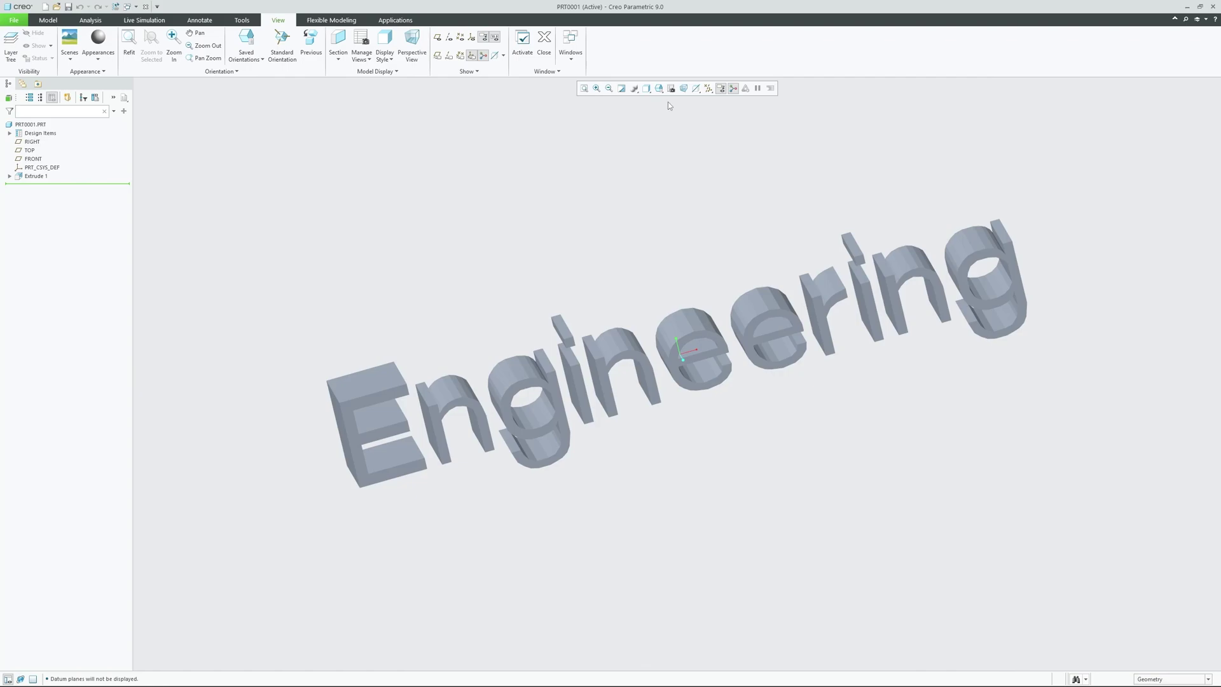
left_click(544, 43)
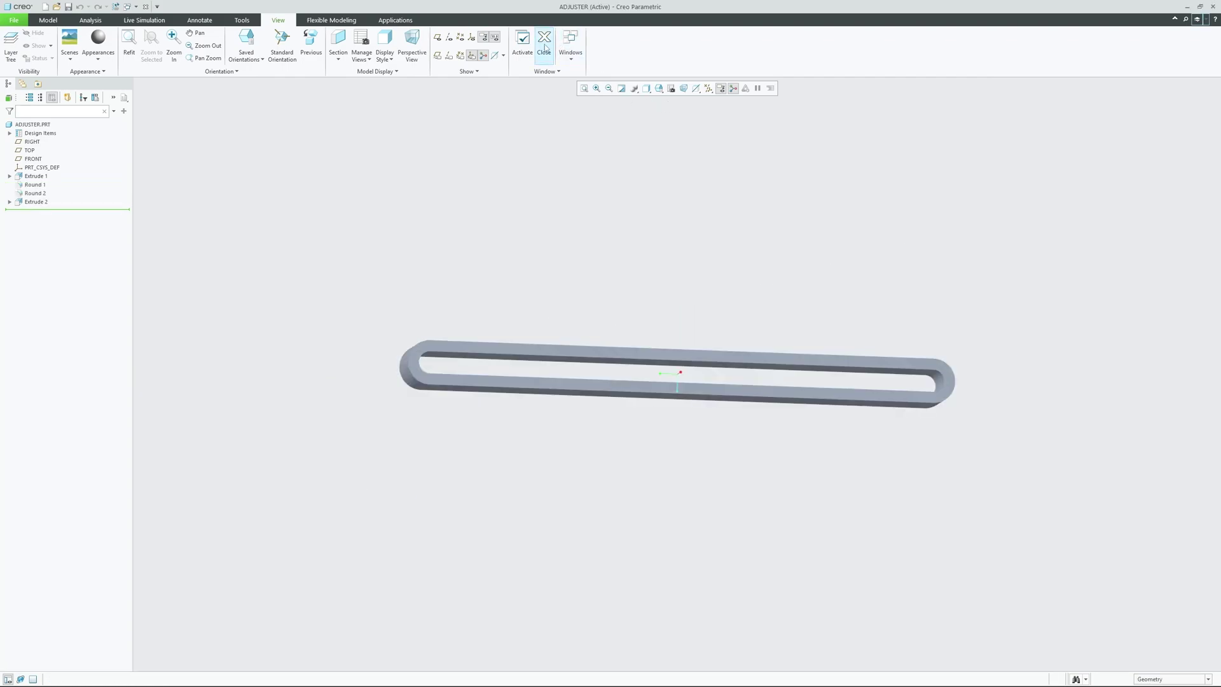
left_click(49, 21)
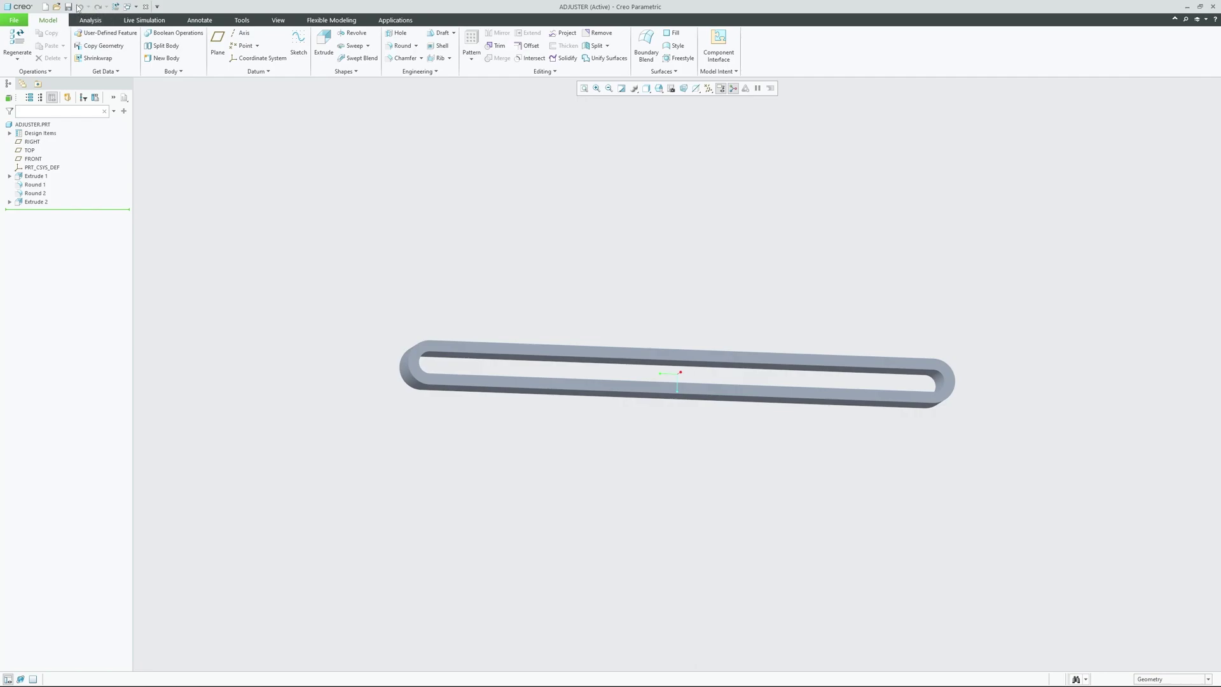
Close the model windows and start Erase Not Displayed.
left_click(278, 21)
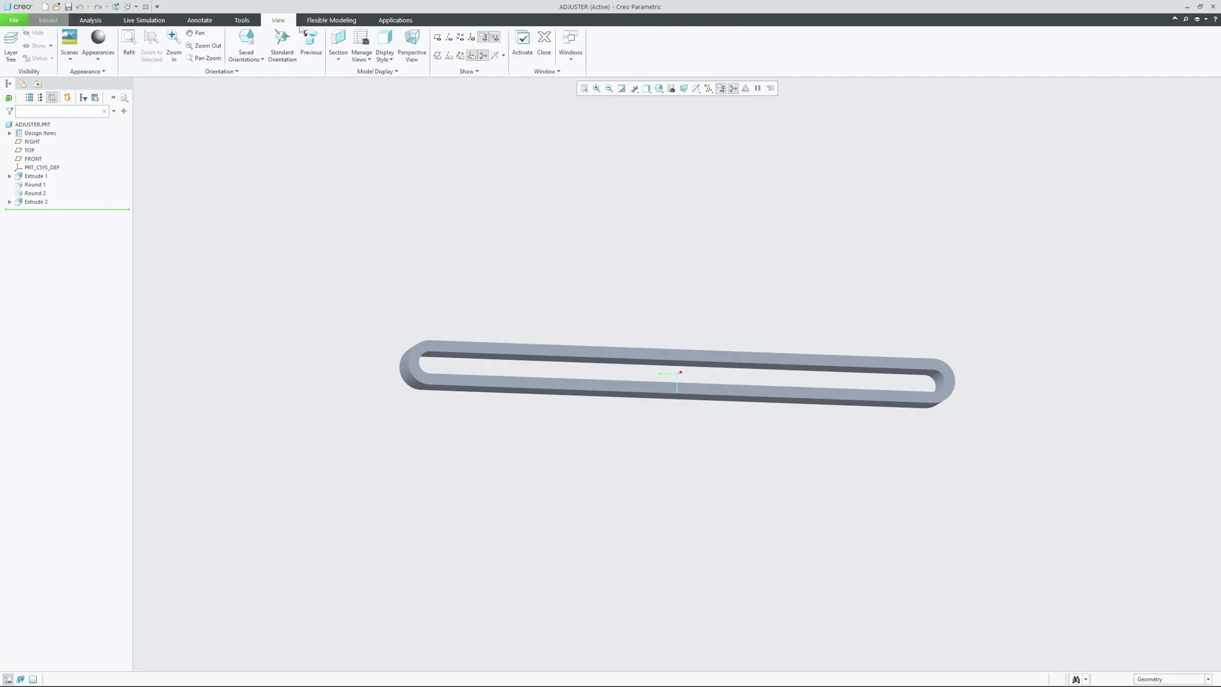
left_click(547, 44)
left_click(125, 44)
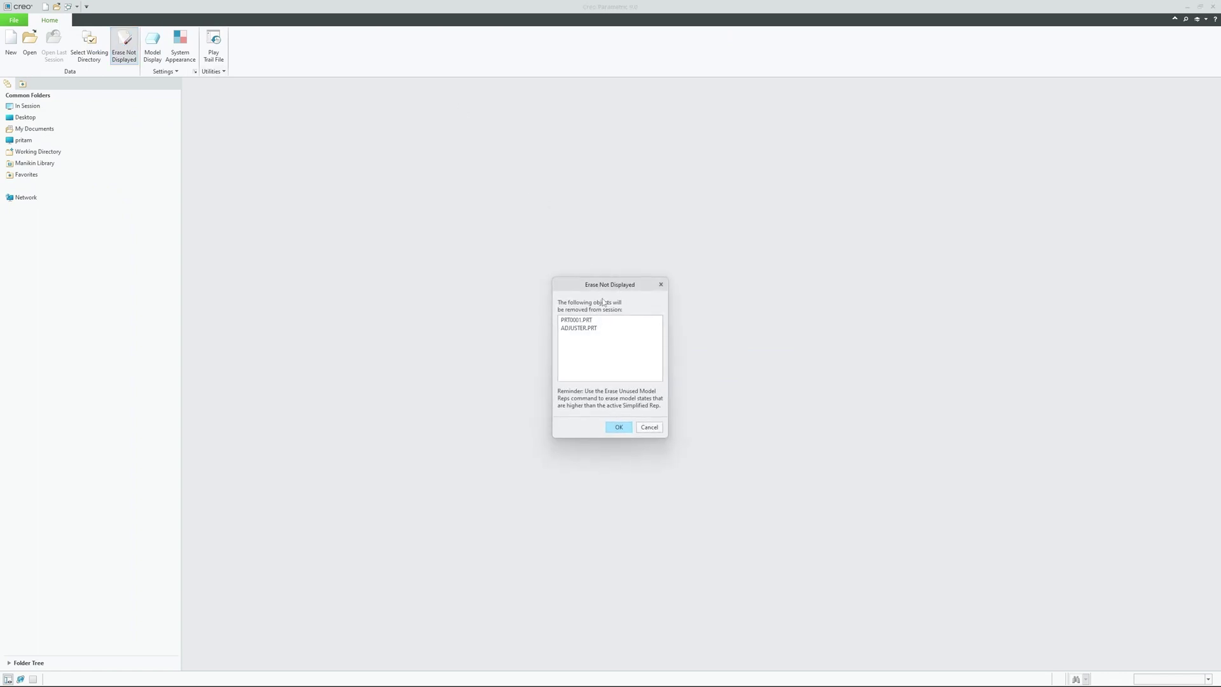
Confirm erasing PRT0001 and ADJUSTER, then check that In Session is empty.
left_click(619, 426)
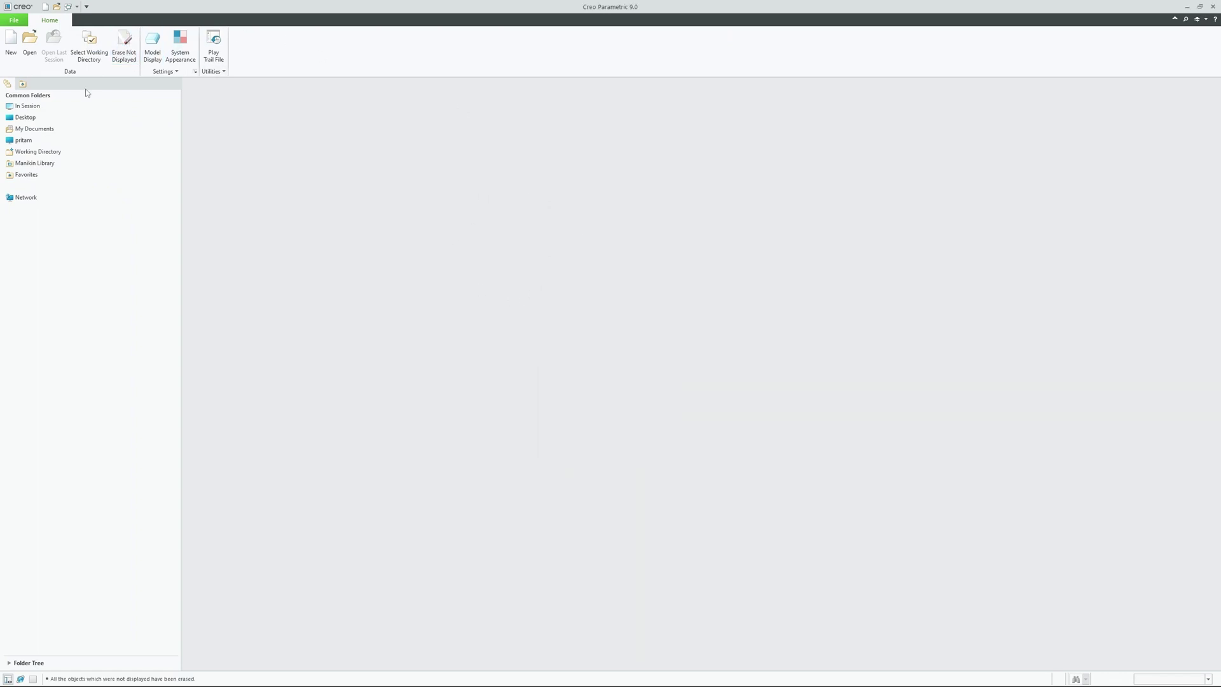
left_click(28, 106)
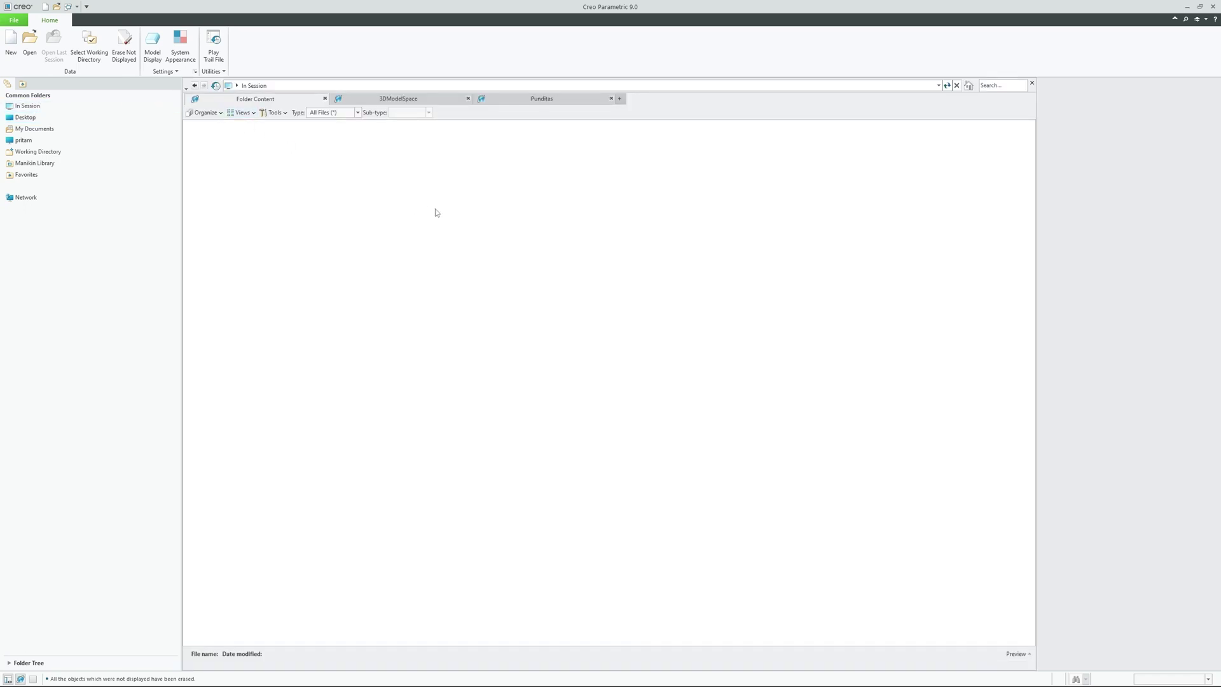